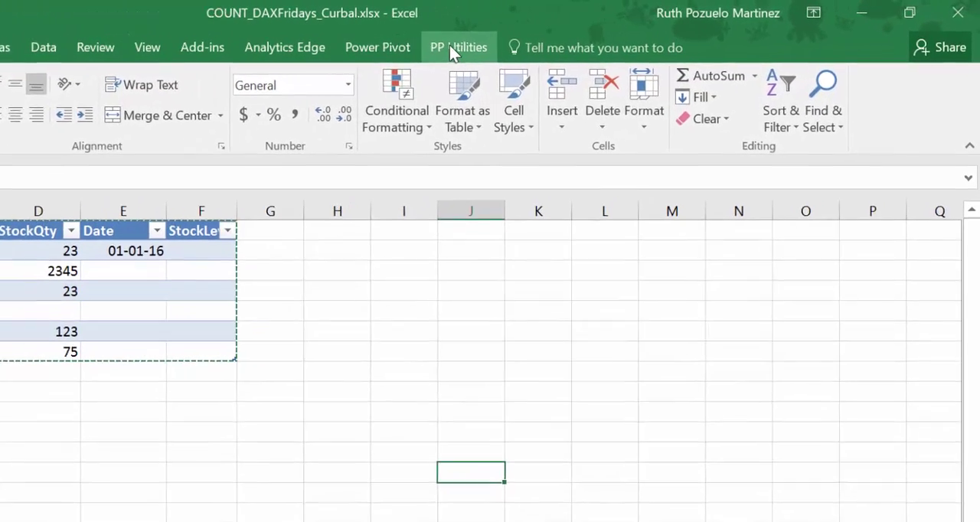
Show the PP Utilities ribbon and switch to the Measures sheet listing the COUNT-family measures.
left_click(596, 35)
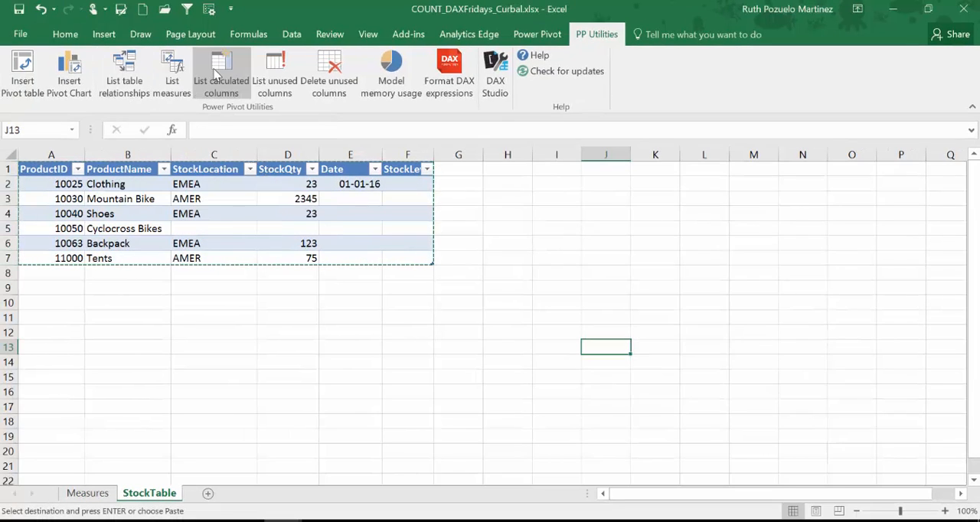
left_click(87, 493)
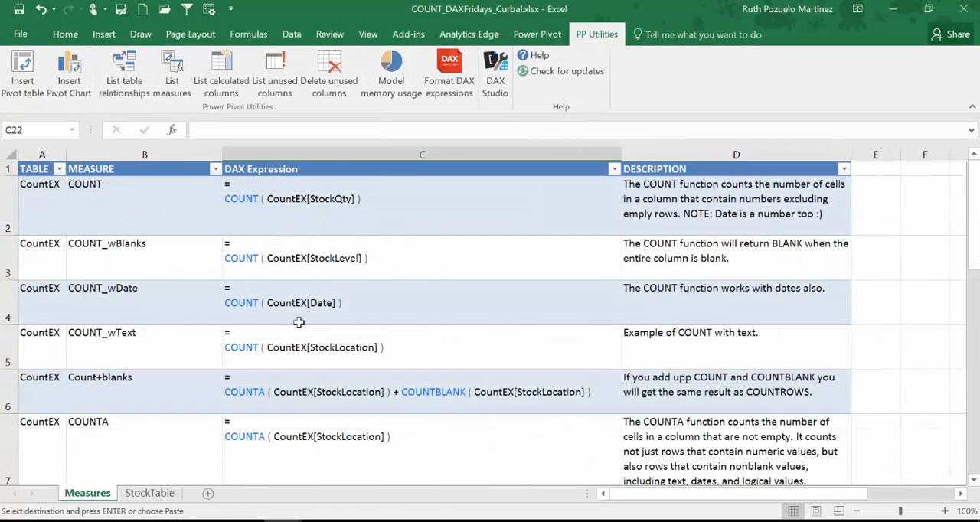
scroll(383, 284, "down", 5)
scroll(528, 243, "down", 5)
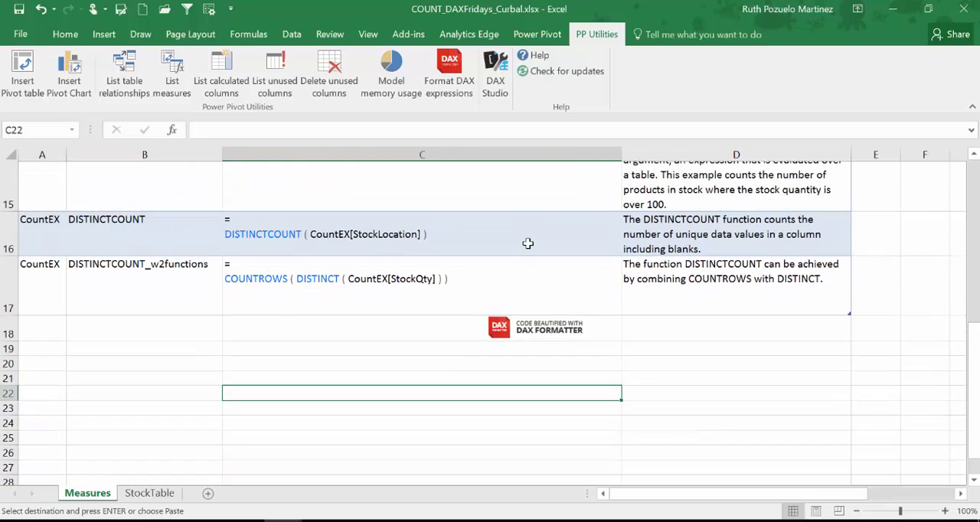
scroll(528, 243, "up", 5)
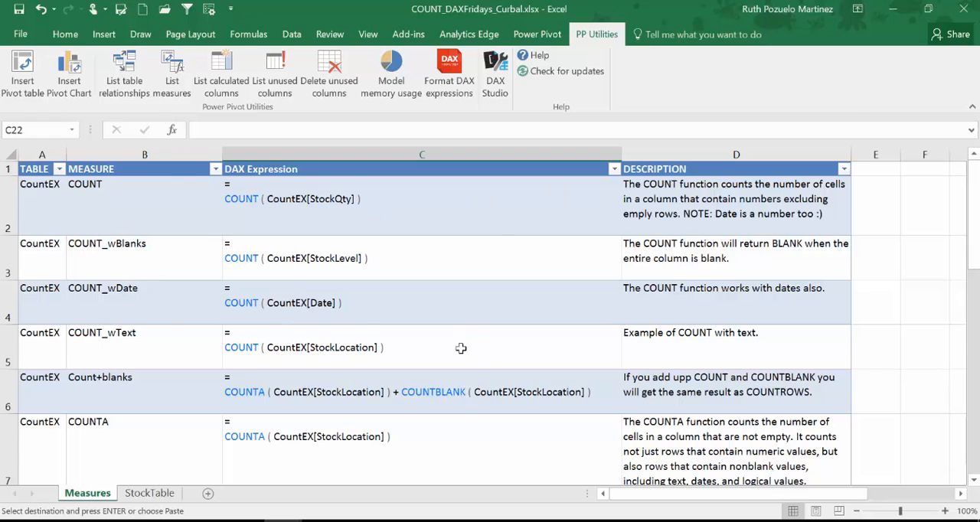
Switch to Book2 and load its product stock table as the ProductData query onto Sheet2.
key("ctrl+Tab")
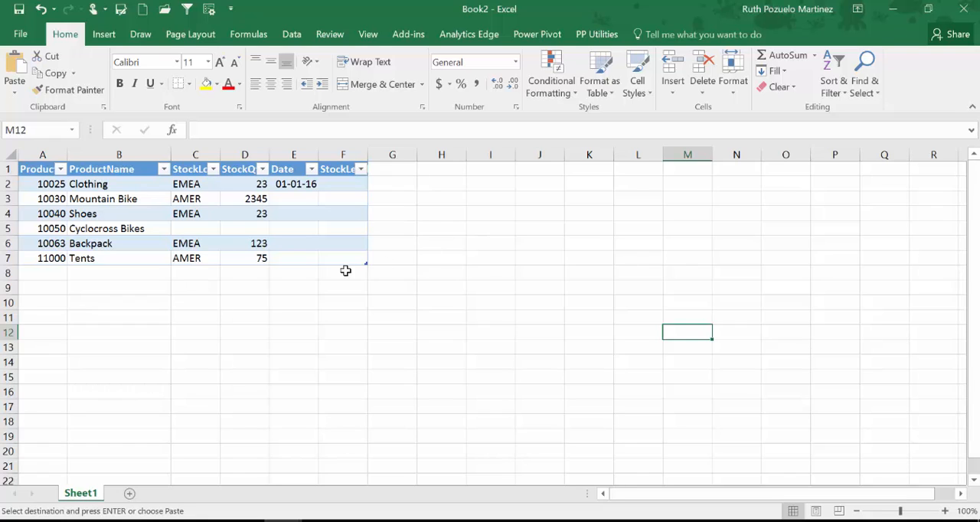
left_click(124, 170)
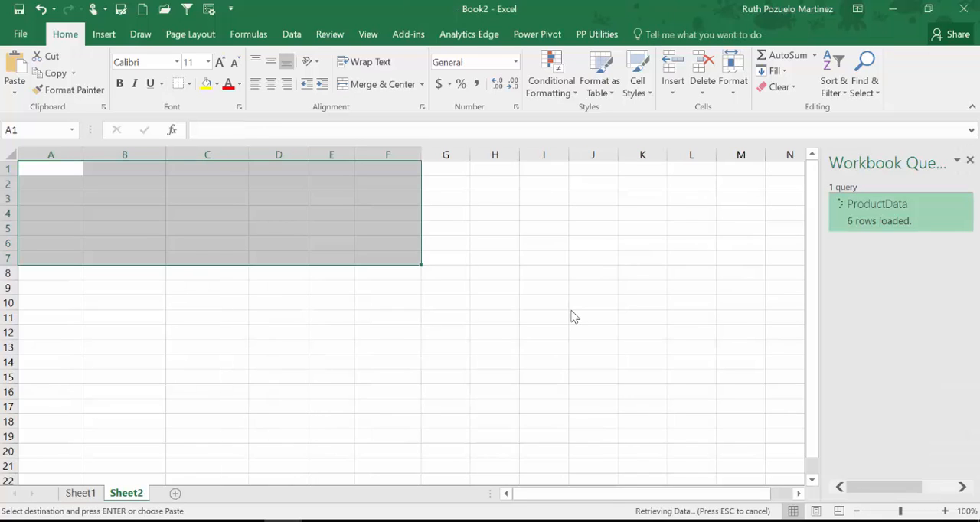
Manage the data model in Power Pivot and widen ProductData's Date column to show full dates.
left_click(537, 34)
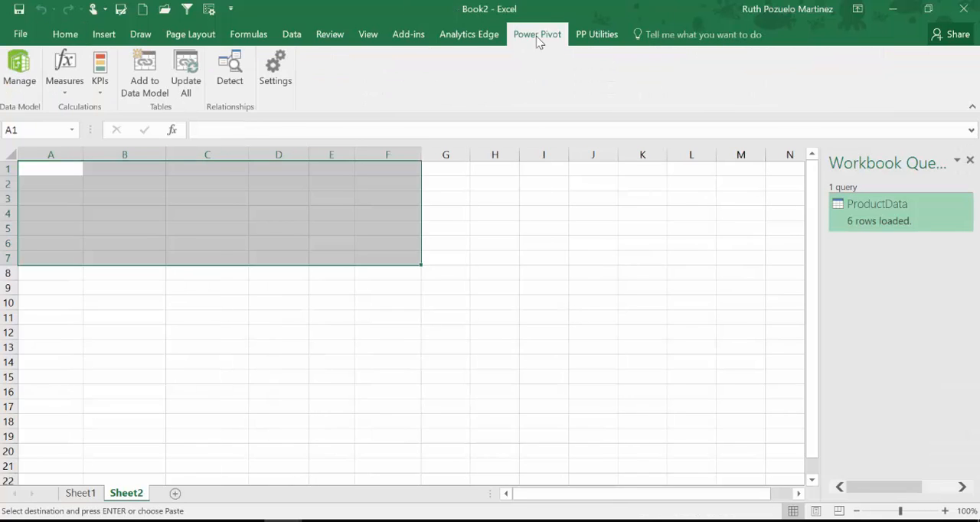
left_click(17, 83)
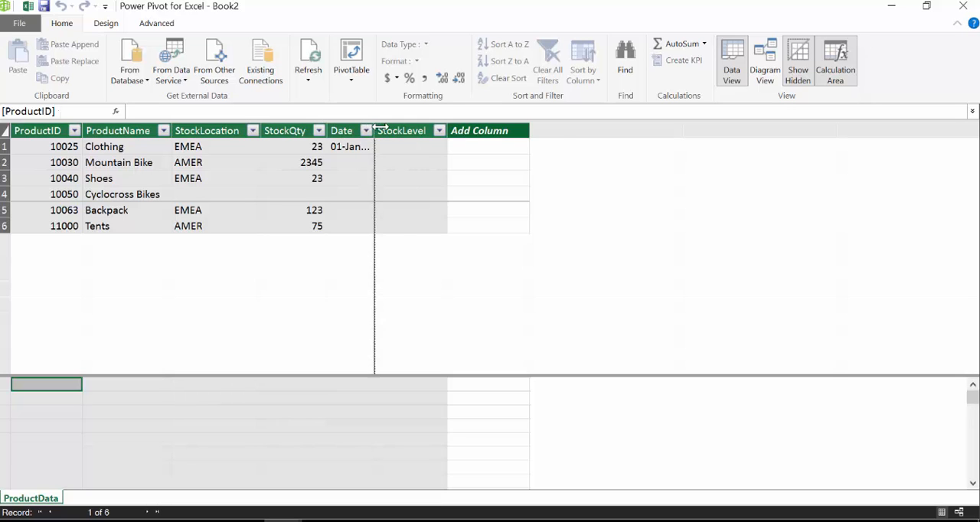
left_click_drag(375, 130, 412, 131)
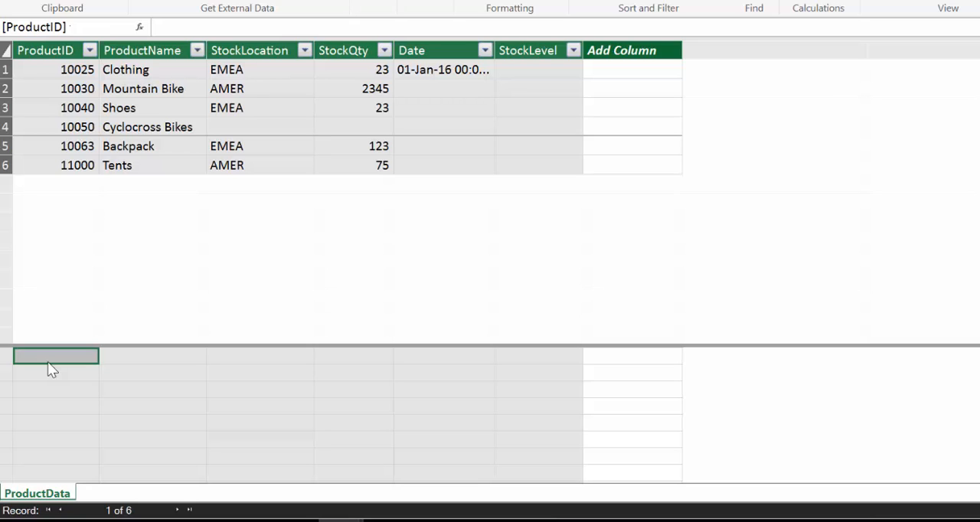
Add the measure COUNT:=COUNT(ProductData[StockLocation]), which returns #ERROR.
left_click(196, 27)
type("COUNT")
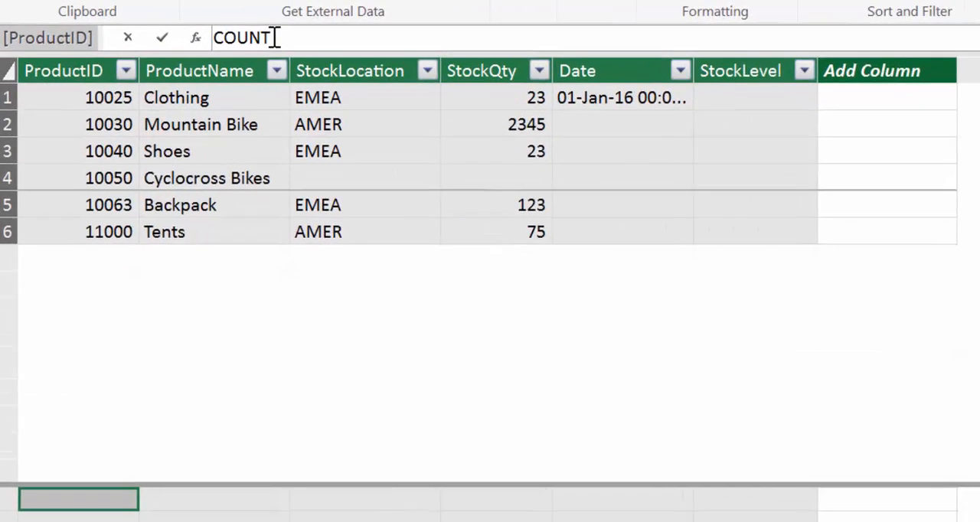
type("=")
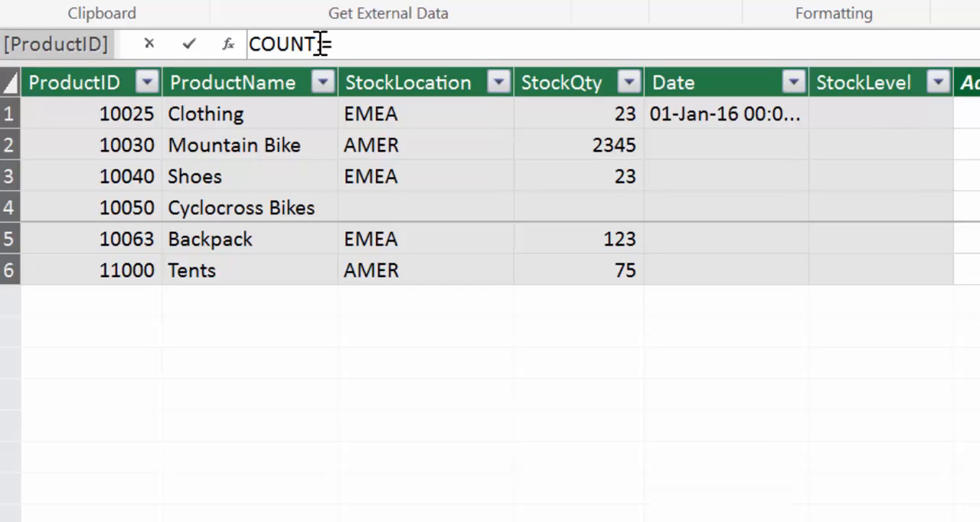
type("cou")
key("Tab")
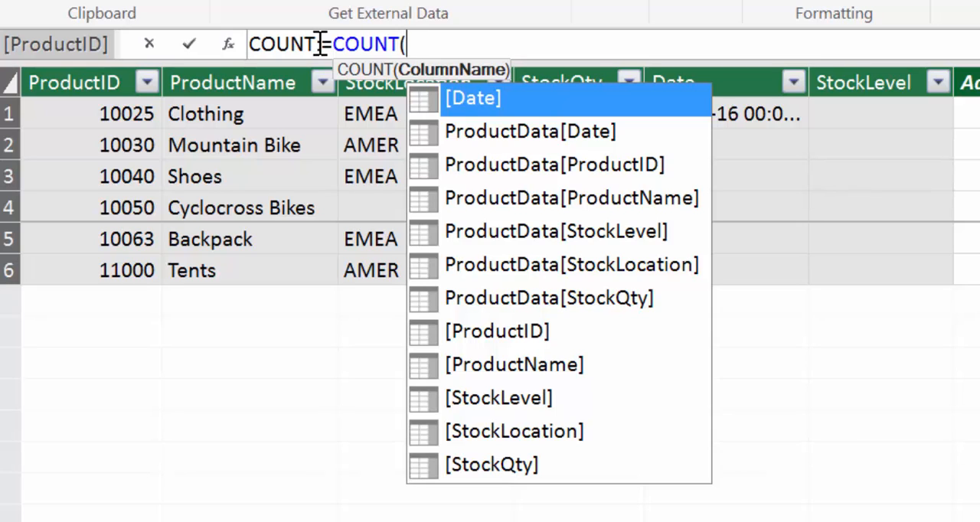
key("Down")
key("Down")
key("Down")
key("Down")
key("Down")
key("Tab")
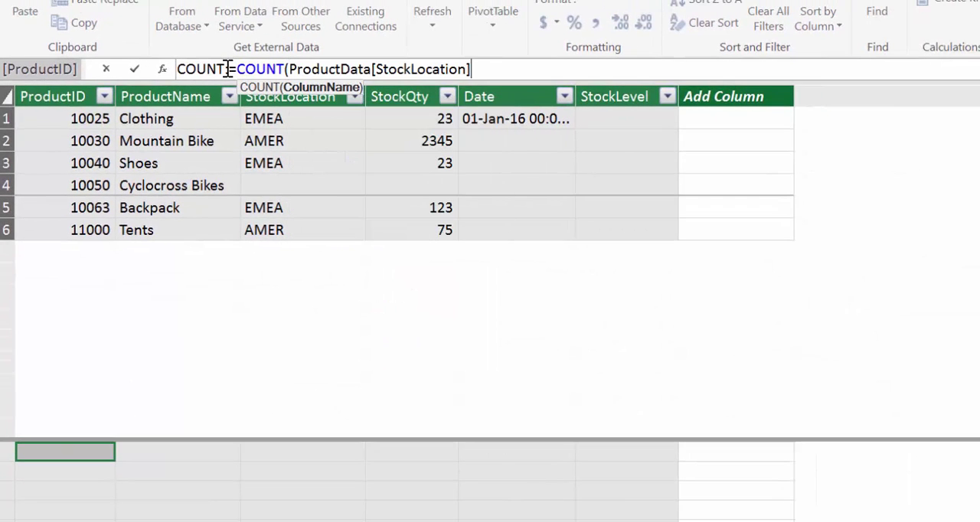
type(")")
key("Return")
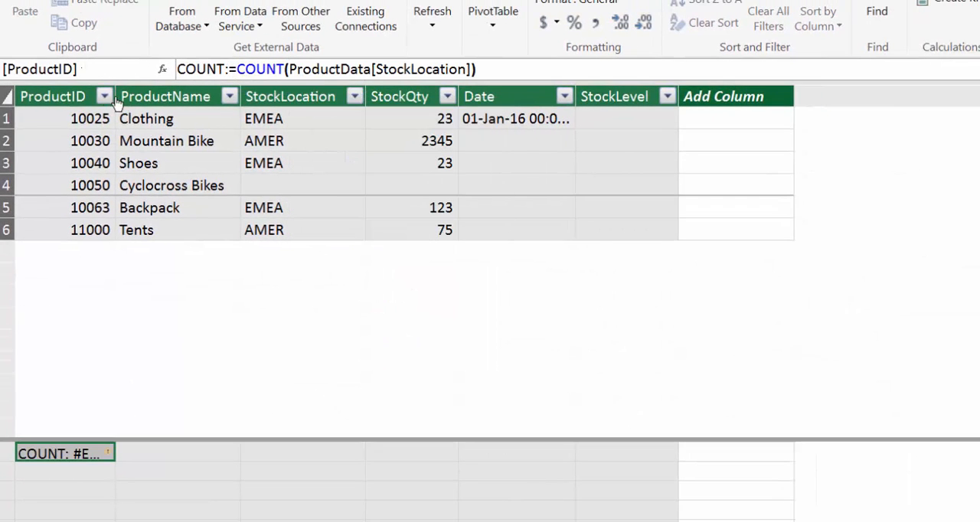
left_click_drag(115, 96, 191, 106)
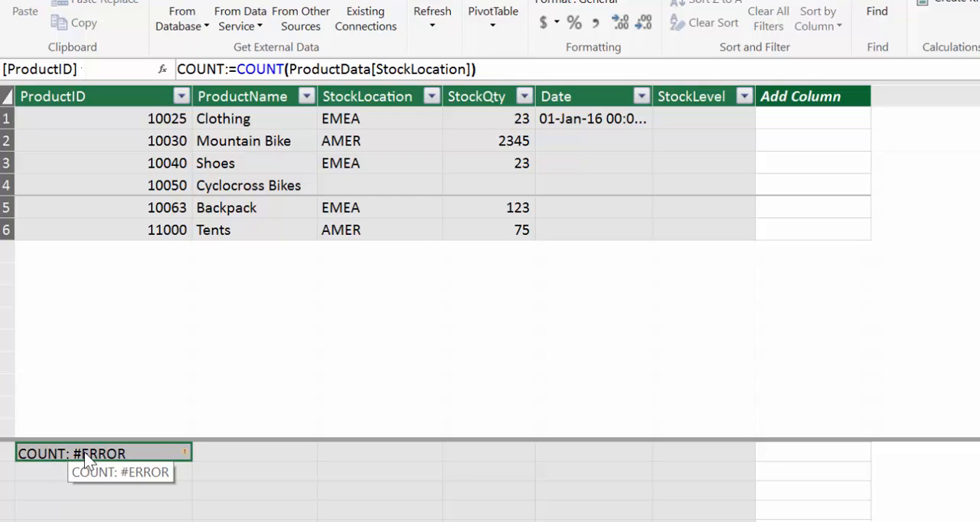
Rename that erroring measure to COUNT_wText.
left_click(64, 476)
left_click(63, 454)
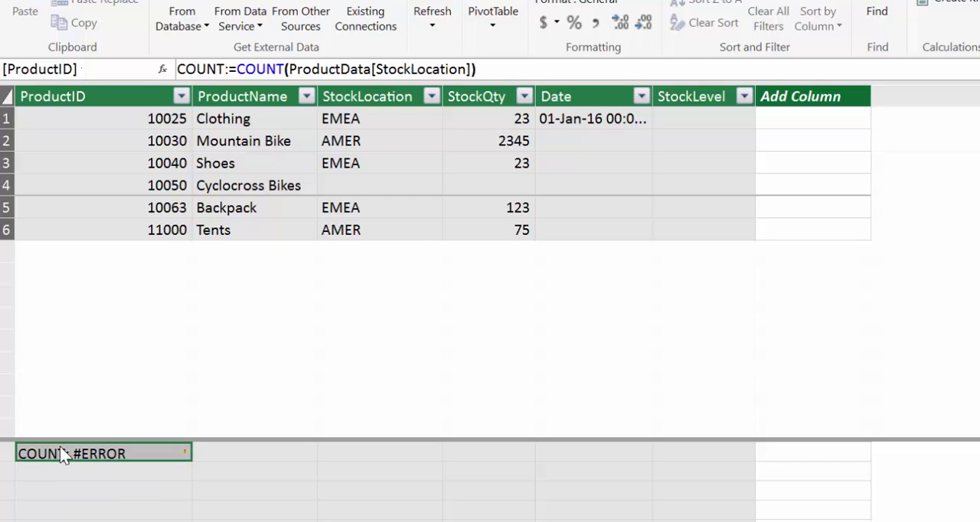
left_click(227, 69)
type("_")
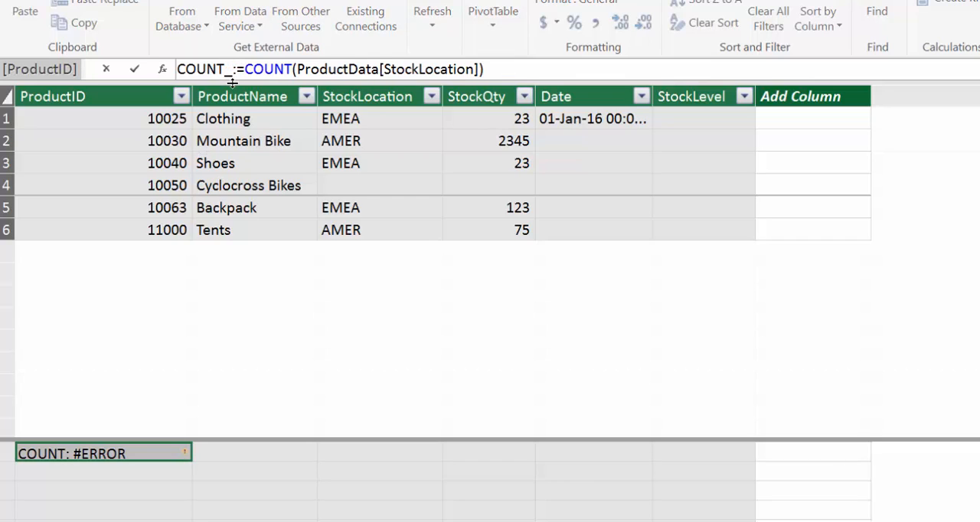
type("wText")
key("Return")
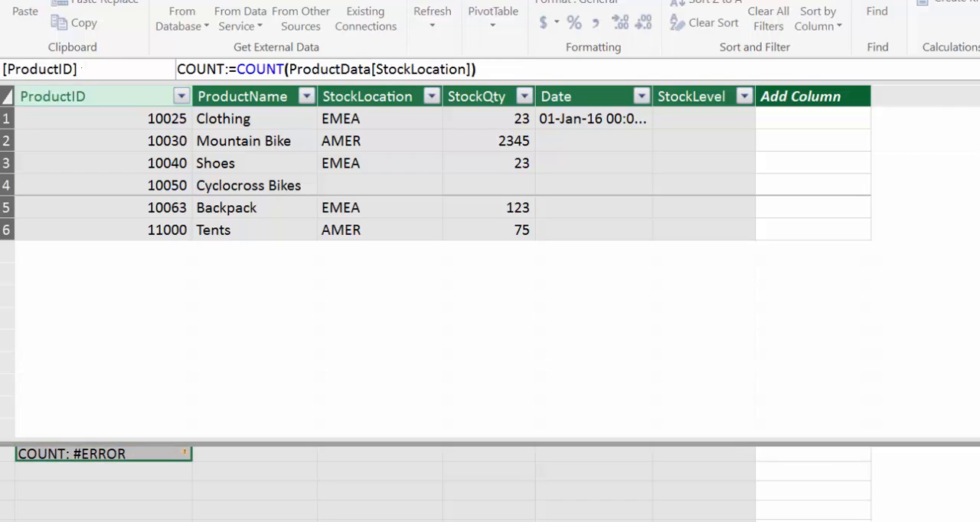
Add COUNT:=COUNT(ProductData[StockQty]) returning 5, then inspect the StockLevel column.
left_click(205, 71)
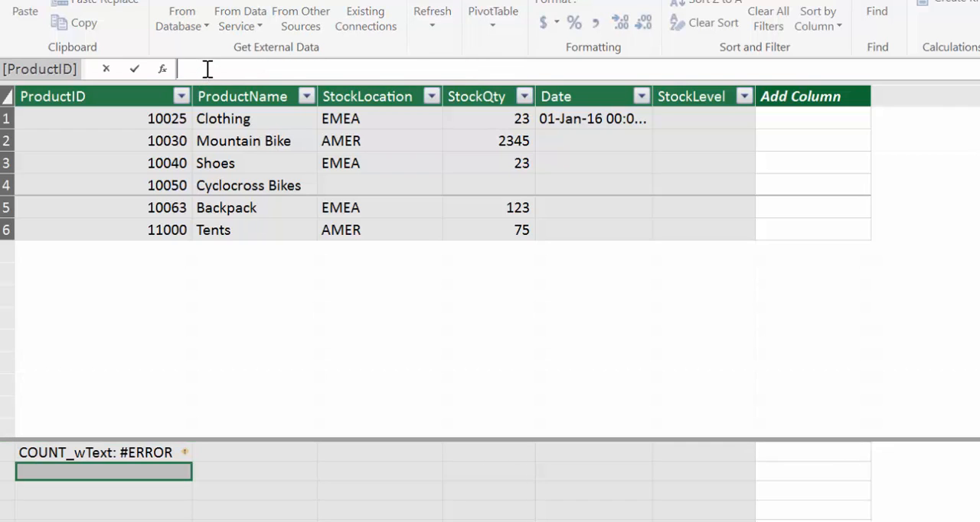
type("COUNT")
type(":=")
type("counr")
key("BackSpace")
type("t(")
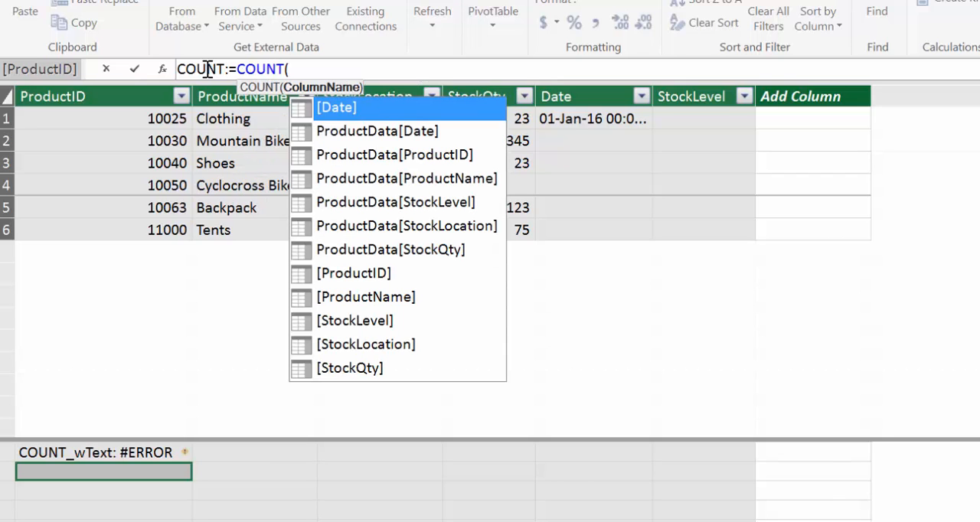
key("Down")
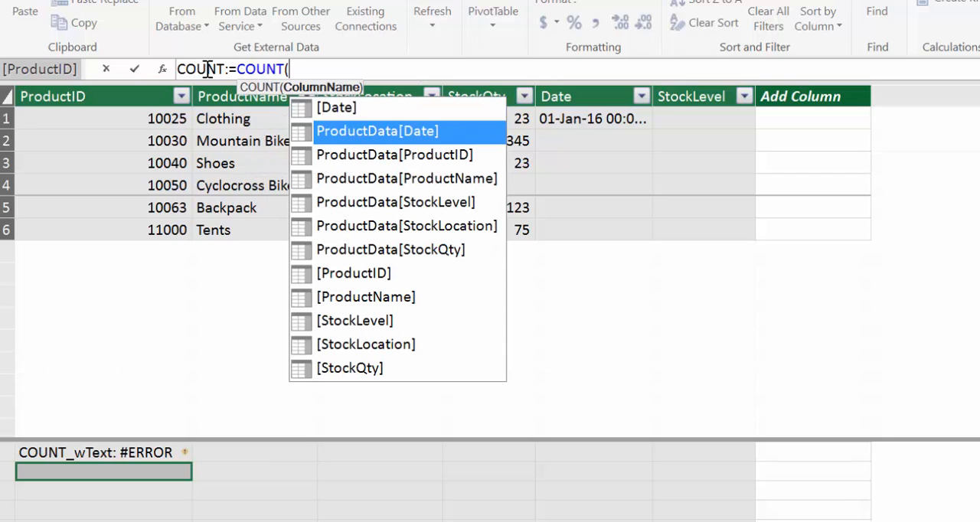
key("Down")
key("Down")
key("Down")
key("Down")
key("Down")
key("Tab")
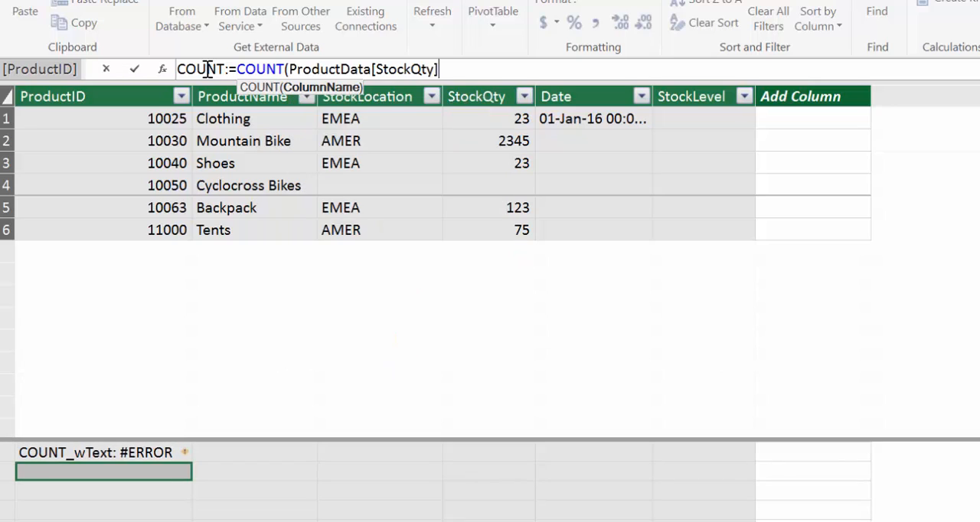
type(")")
key("Return")
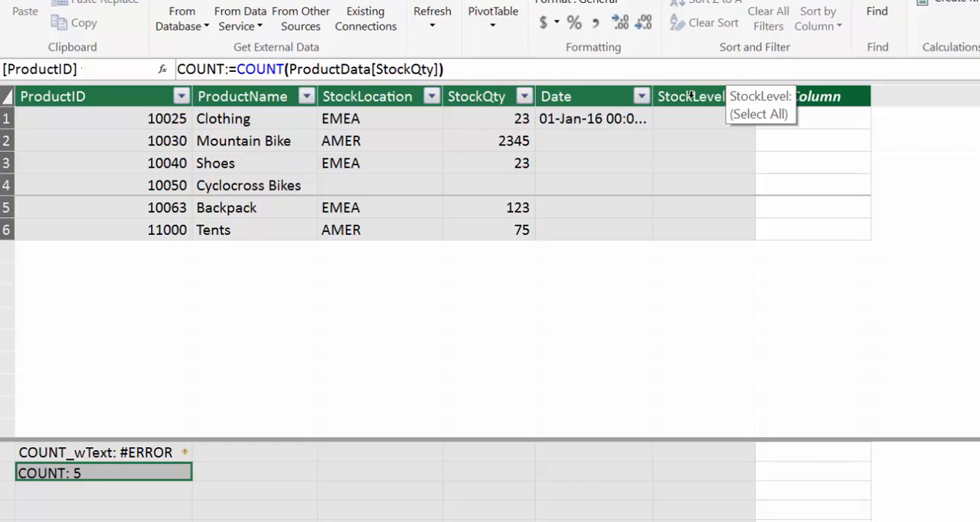
left_click(691, 94)
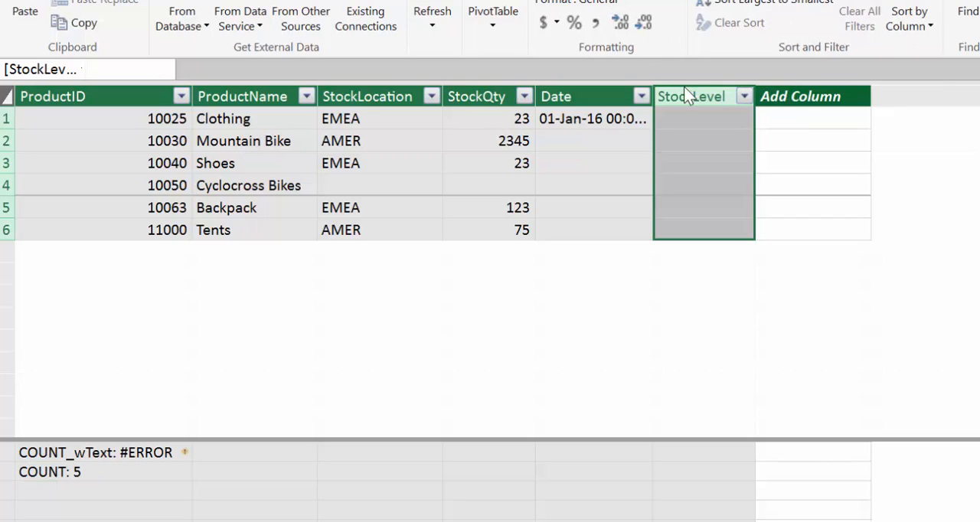
Add COUNT_wblank:=COUNT(ProductData[StockLevel]), which returns (blank).
left_click(82, 491)
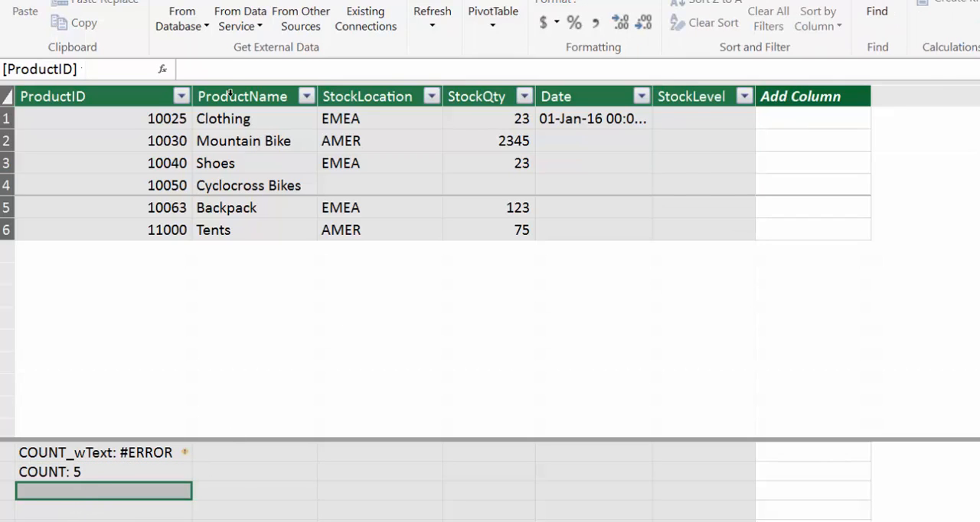
left_click(234, 69)
type("COUNT")
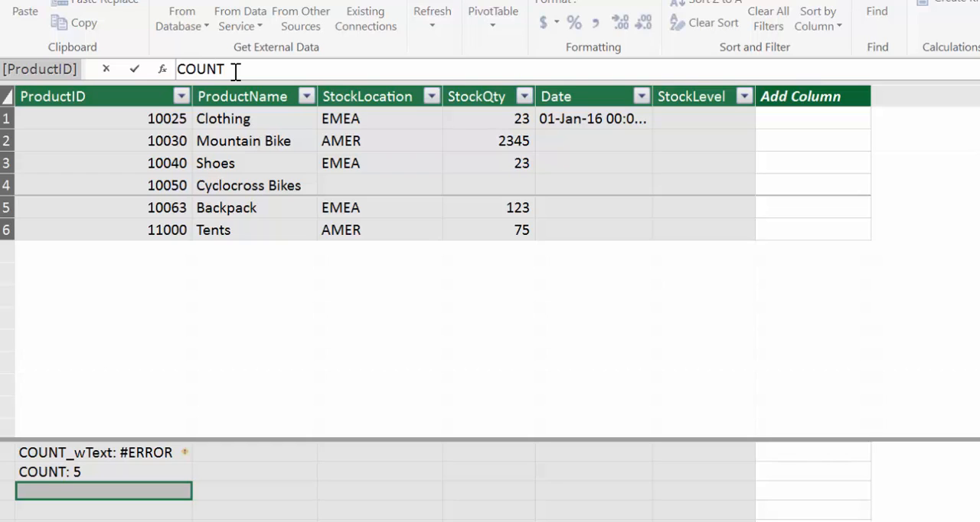
type("_wblank:=counT(")
key("Down")
key("Down")
key("Down")
key("Down")
key("Tab")
type(")")
key("Return")
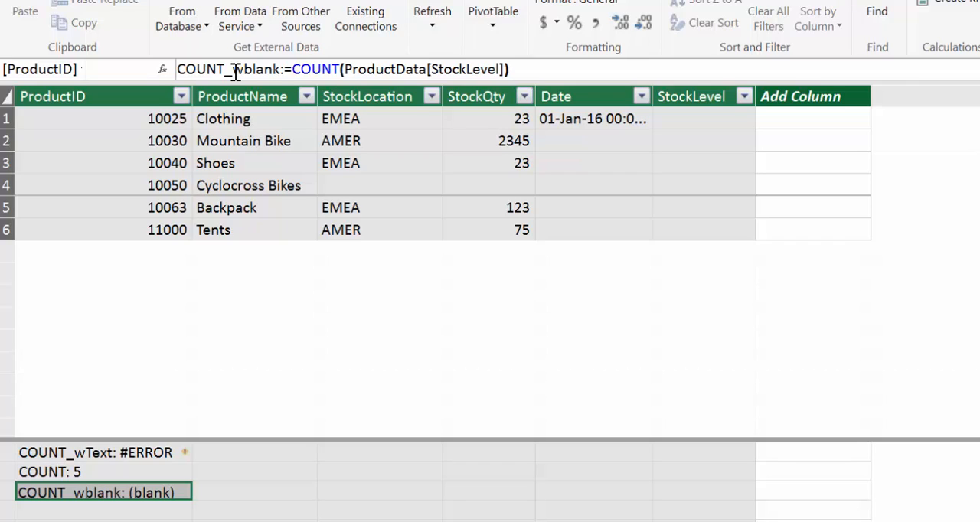
left_click(123, 507)
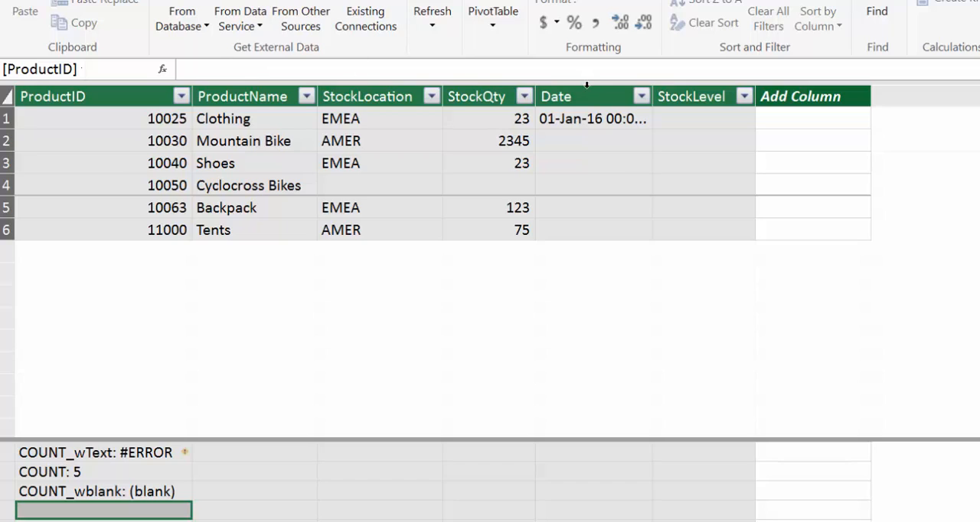
Add COUNT_wdate:=COUNT(ProductData[Date]) returning 1 and enlarge the calculation area.
left_click(322, 71)
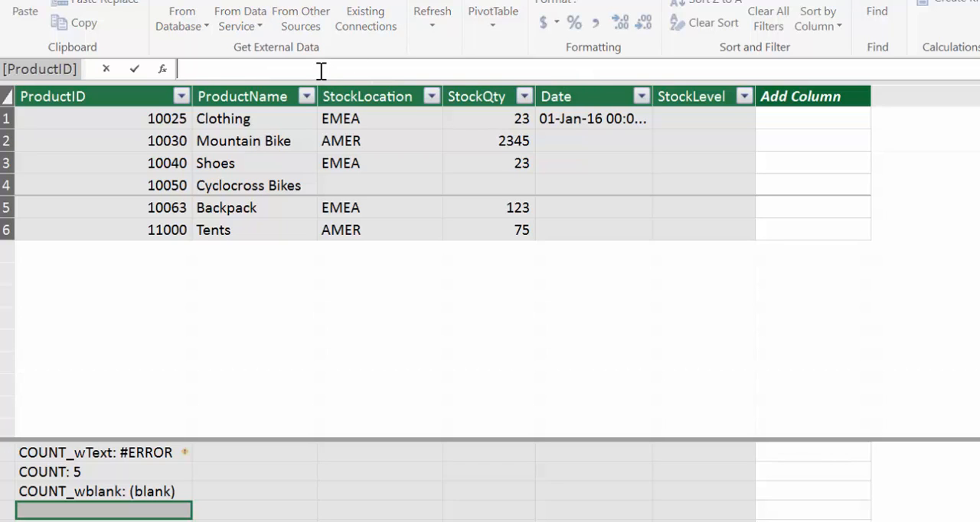
type("COUNT")
type("_wdate")
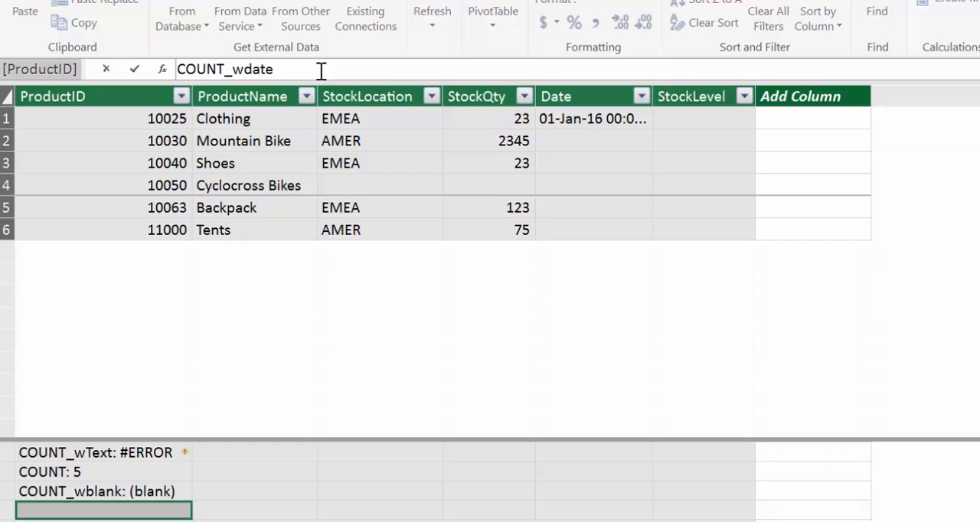
type(":=")
type("count(")
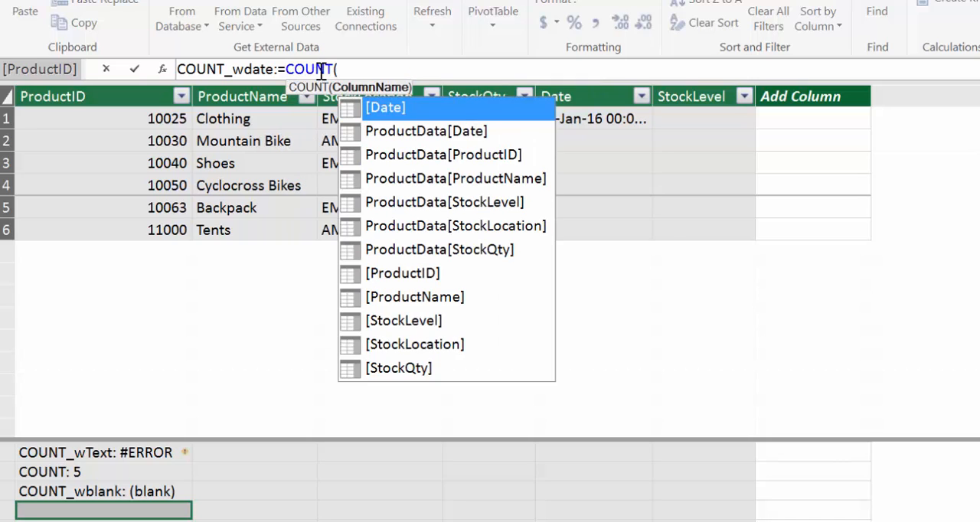
key("Down")
key("Down")
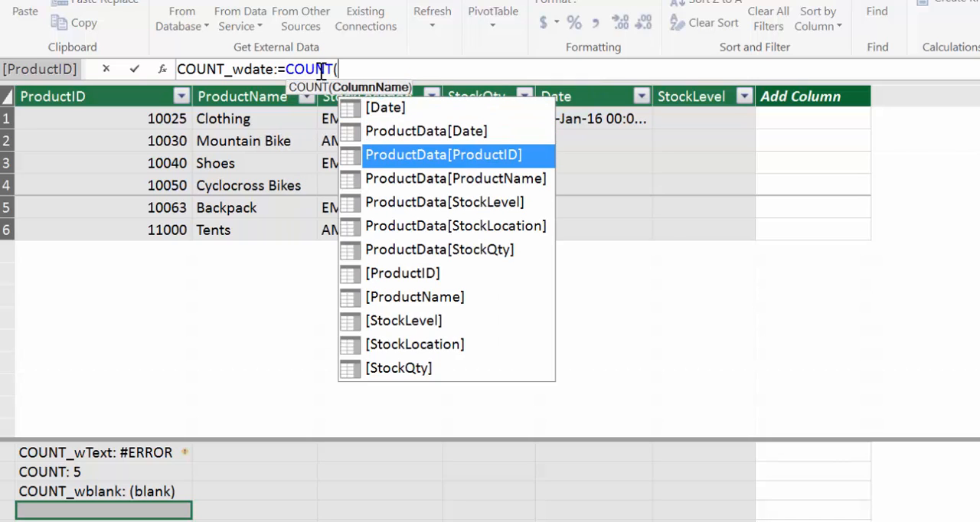
key("Up")
key("Tab")
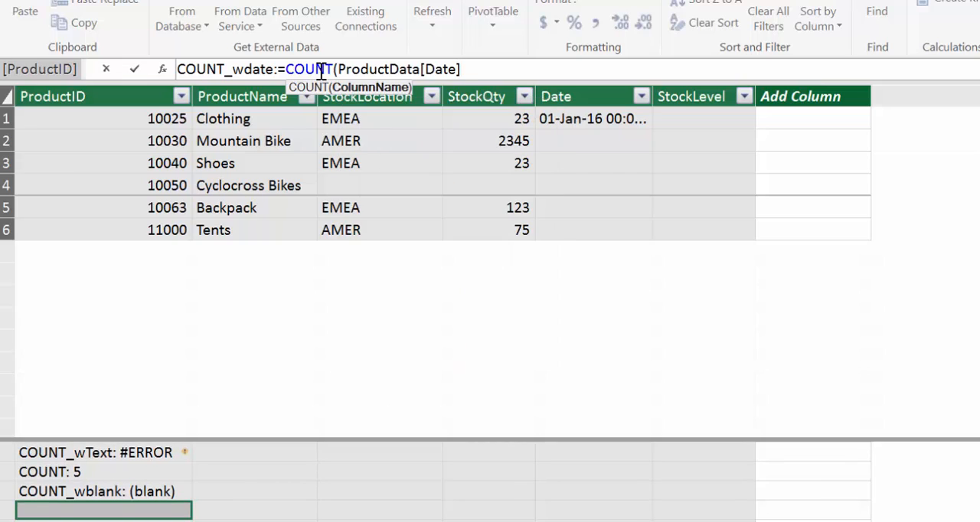
type(")")
key("Return")
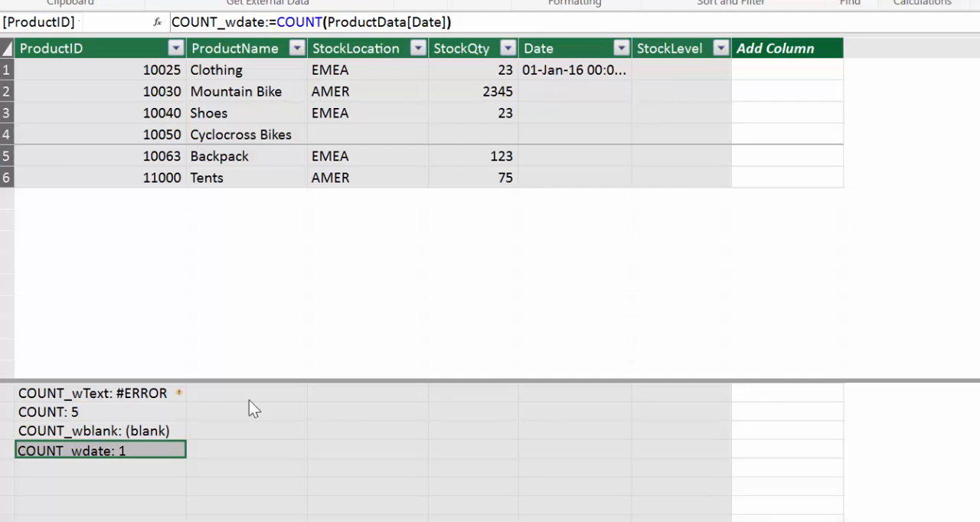
left_click(150, 475)
left_click_drag(202, 381, 245, 339)
Add COUNTA:=COUNTA(ProductData[ProductName]) returning 6, correcting a mistaken COUNT reference along the way.
left_click(101, 446)
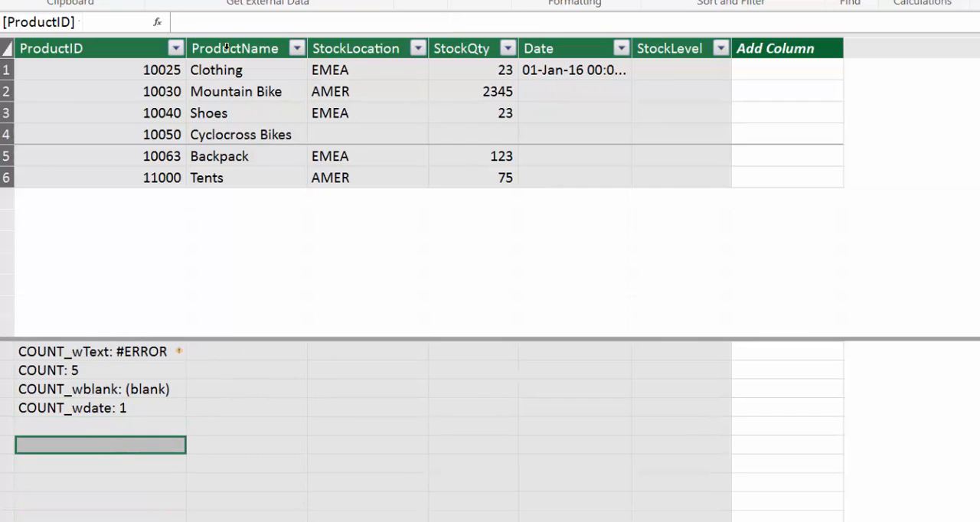
left_click(233, 21)
type("COUNTA")
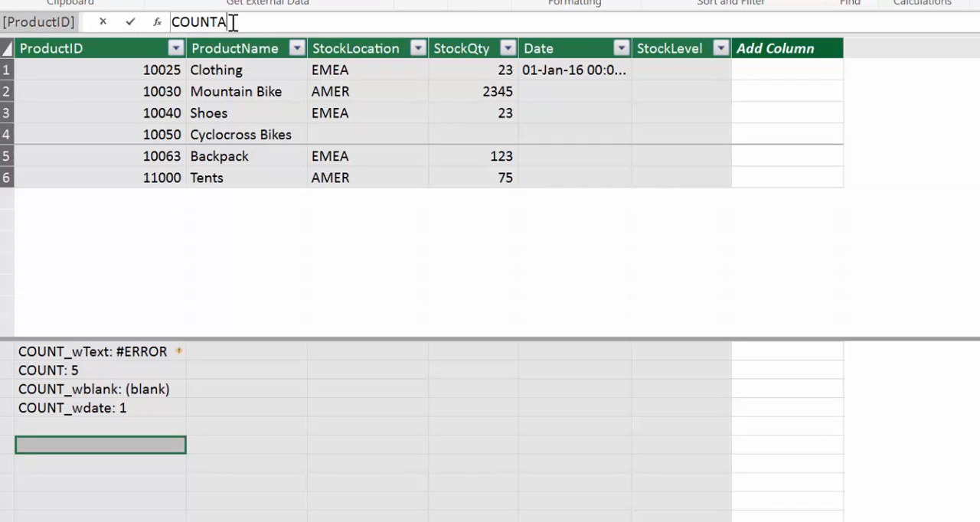
type(":=")
type("cou")
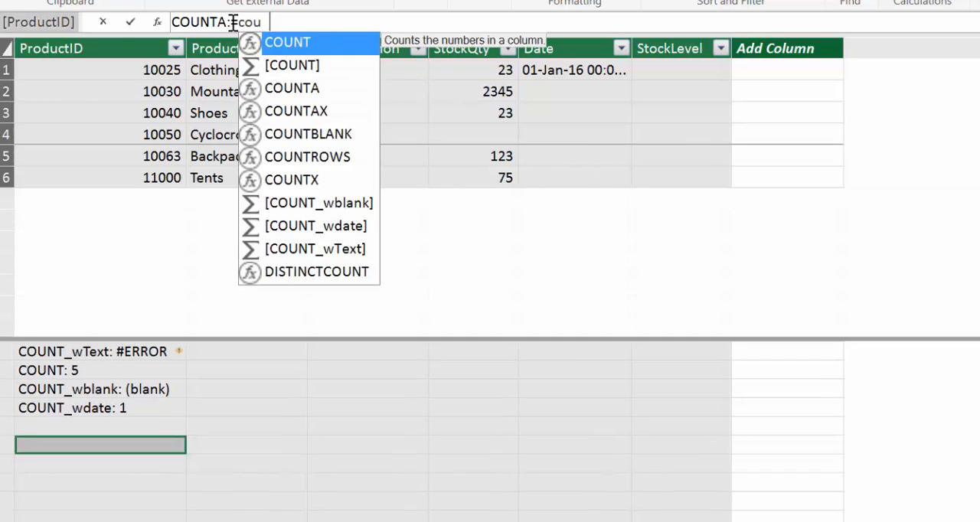
type("n")
key("Down")
key("Tab")
key("BackSpace")
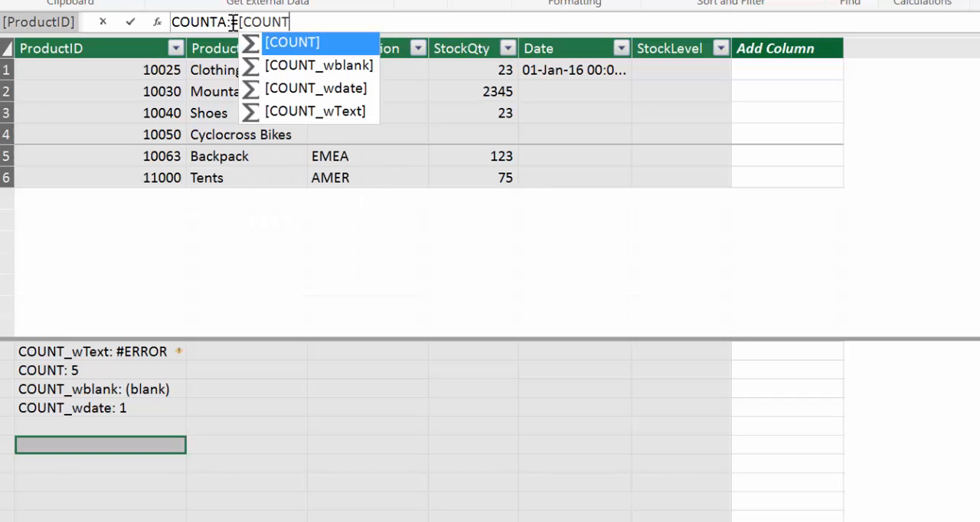
key("BackSpace")
key("BackSpace")
key("BackSpace")
key("BackSpace")
key("BackSpace")
key("BackSpace")
type("coun")
key("Down")
key("Down")
key("Tab")
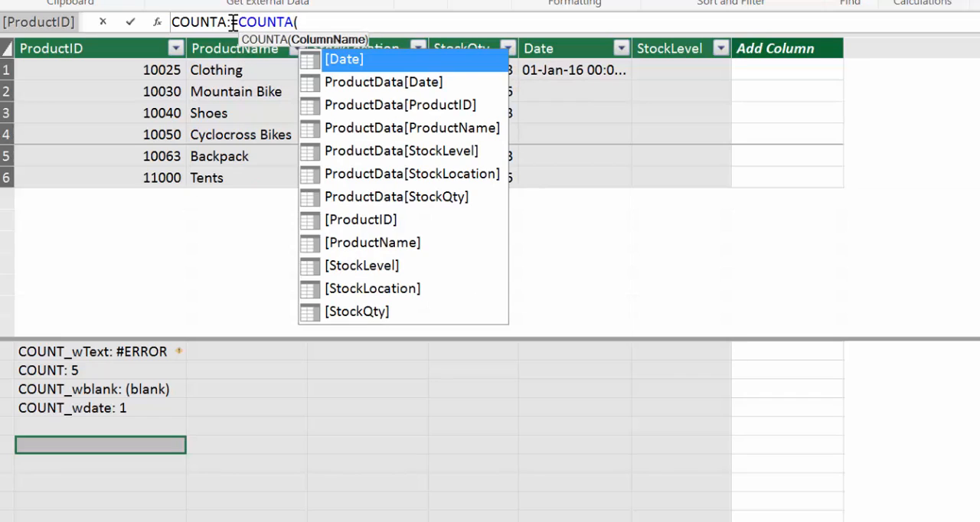
key("Down")
key("Down")
key("Down")
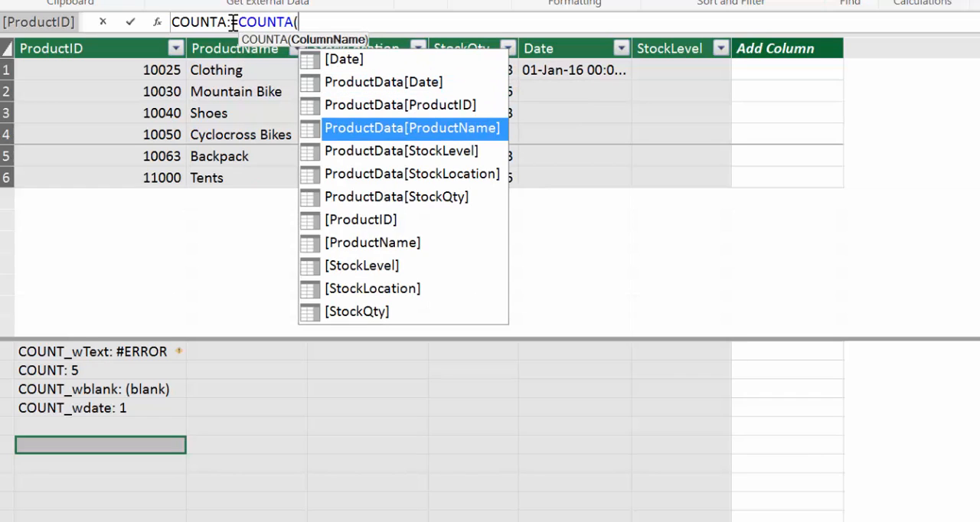
key("Escape")
key("Tab")
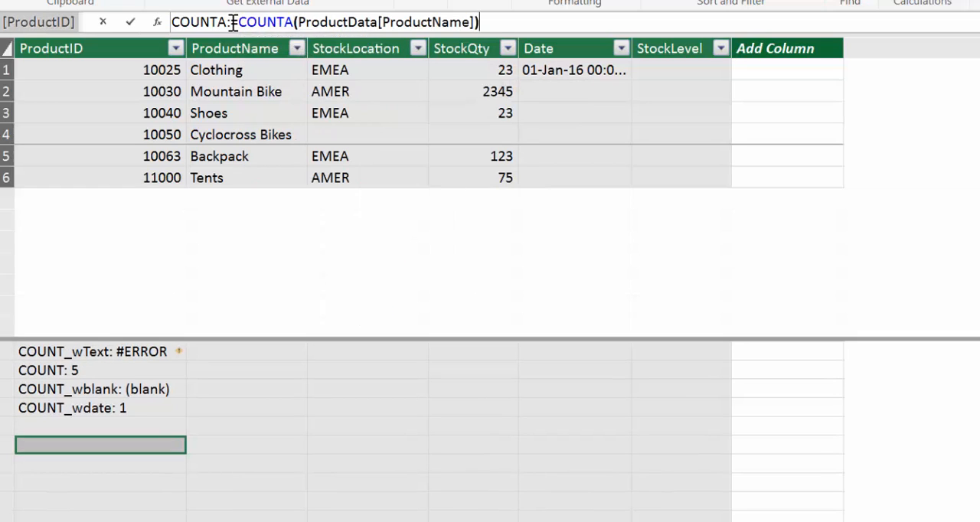
type(")")
key("Return")
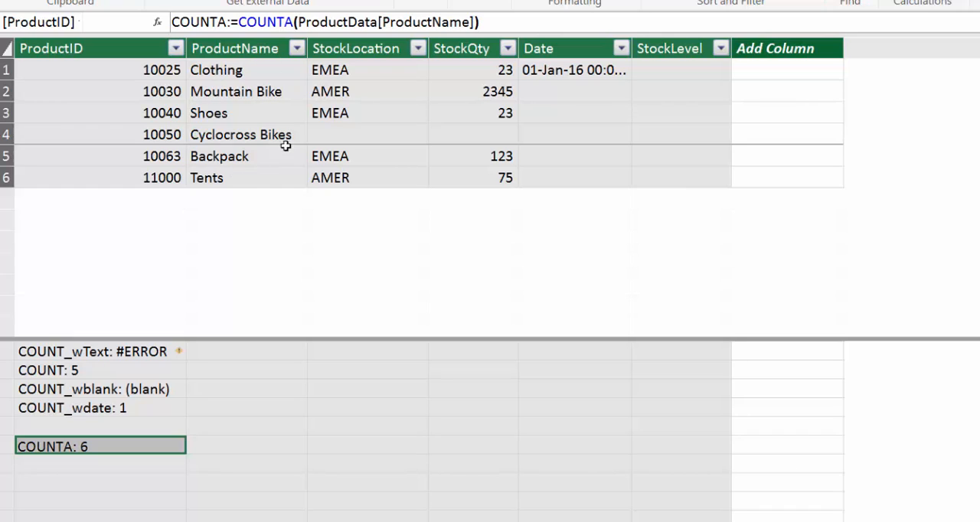
Change the COUNTA measure to count ProductData[StockLocation] so it returns 5.
left_click_drag(471, 22, 385, 23)
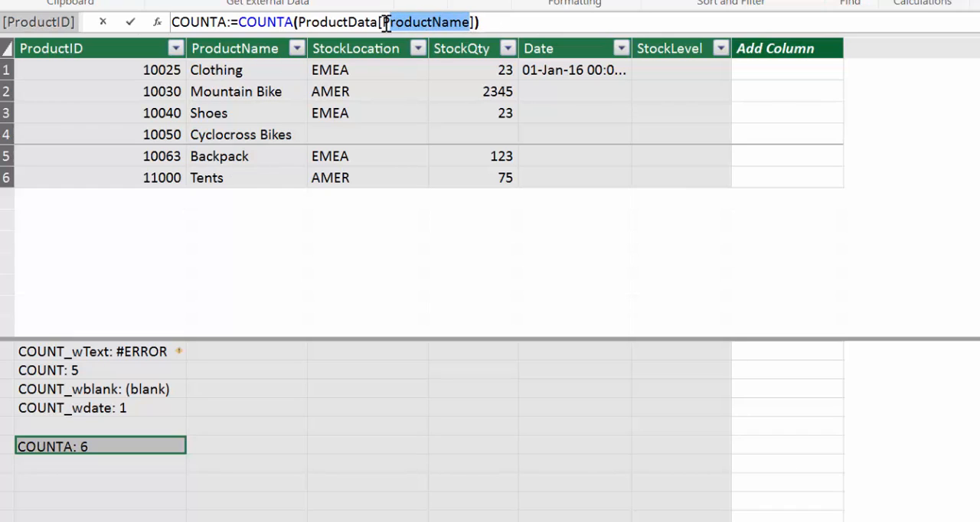
type("s")
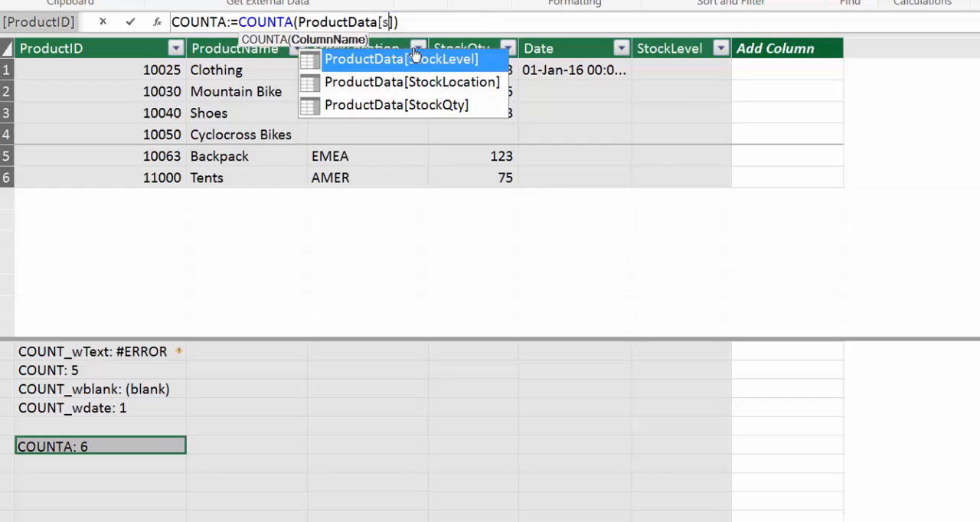
key("Down")
key("Tab")
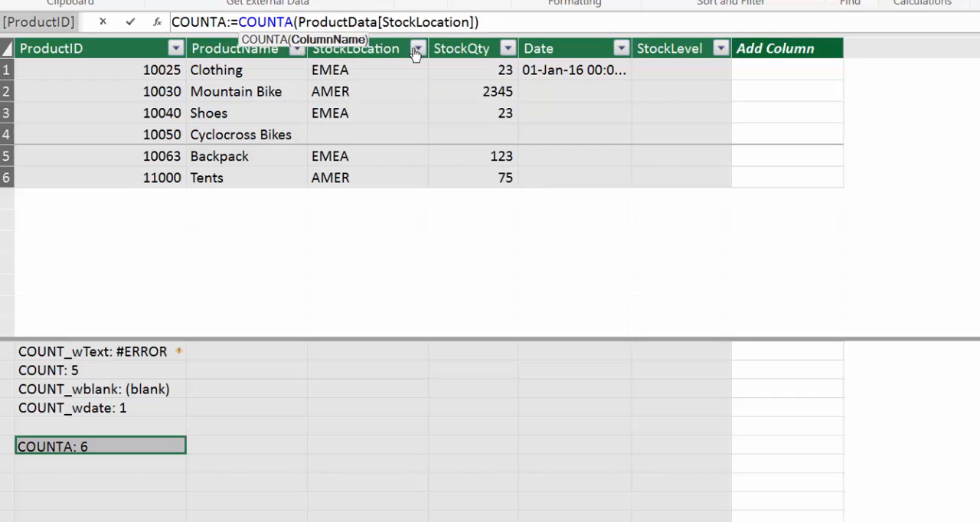
key("Return")
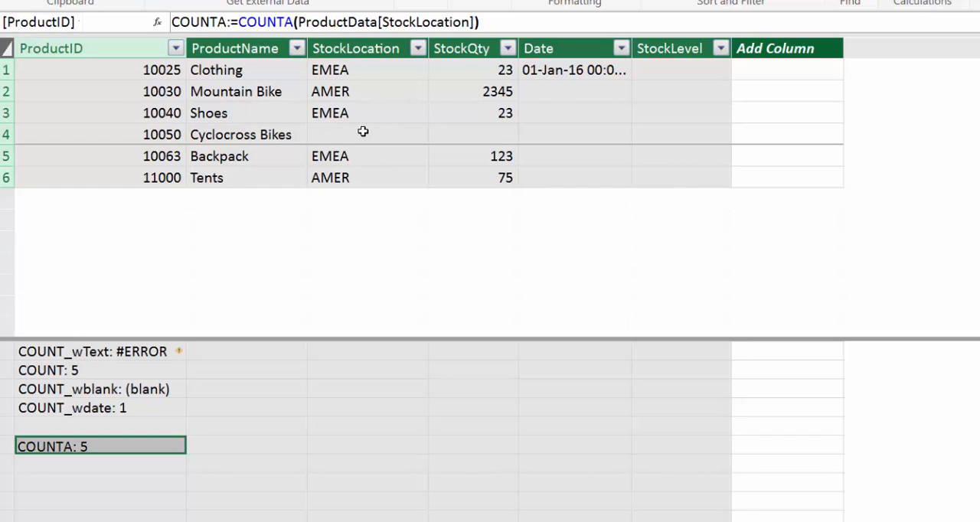
Add COUNTA_wnumber:=COUNTA(ProductData[StockQty]) returning 5 below COUNTA.
left_click(125, 468)
left_click(205, 21)
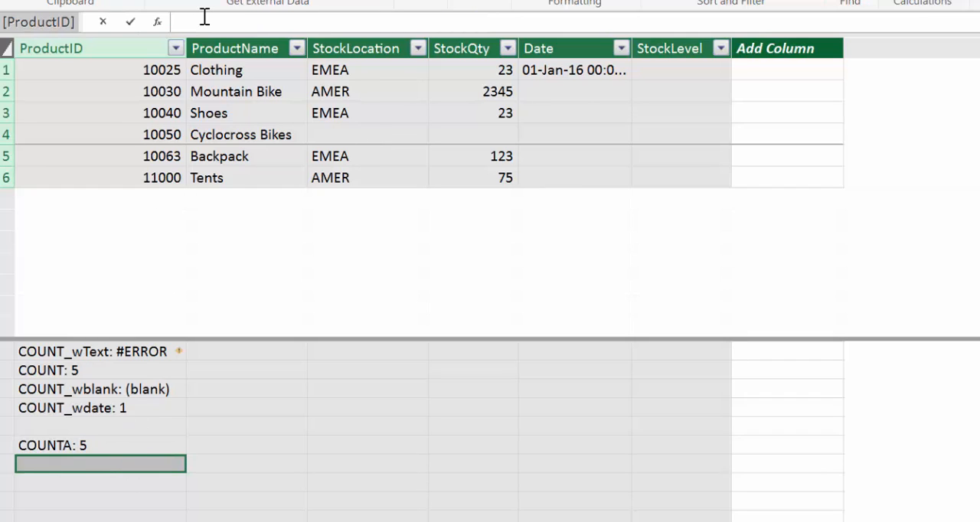
type("co")
key("BackSpace")
key("BackSpace")
type("COUNTA")
type("_wnumber:=")
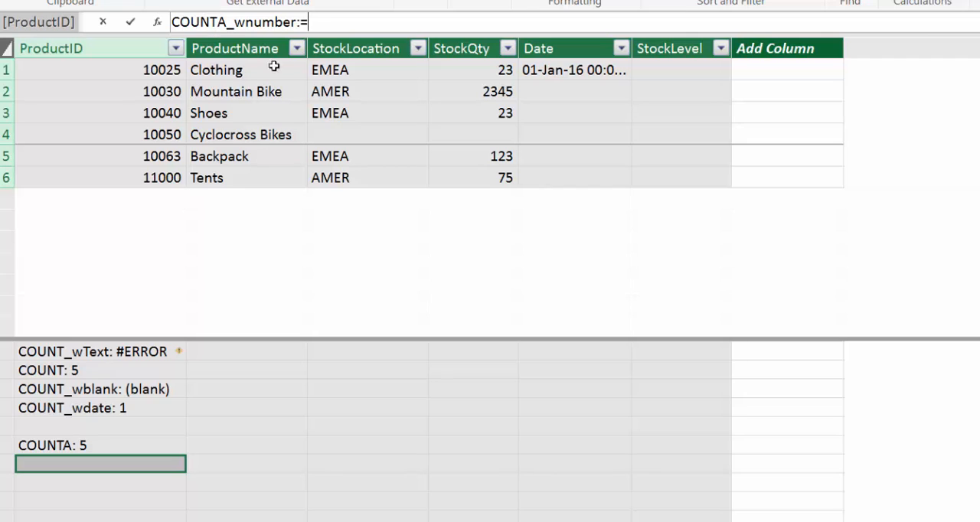
type("cou")
key("Down")
key("Down")
key("Tab")
key("Down")
key("Down")
key("Down")
key("Down")
key("Down")
key("Down")
key("Tab")
type(")")
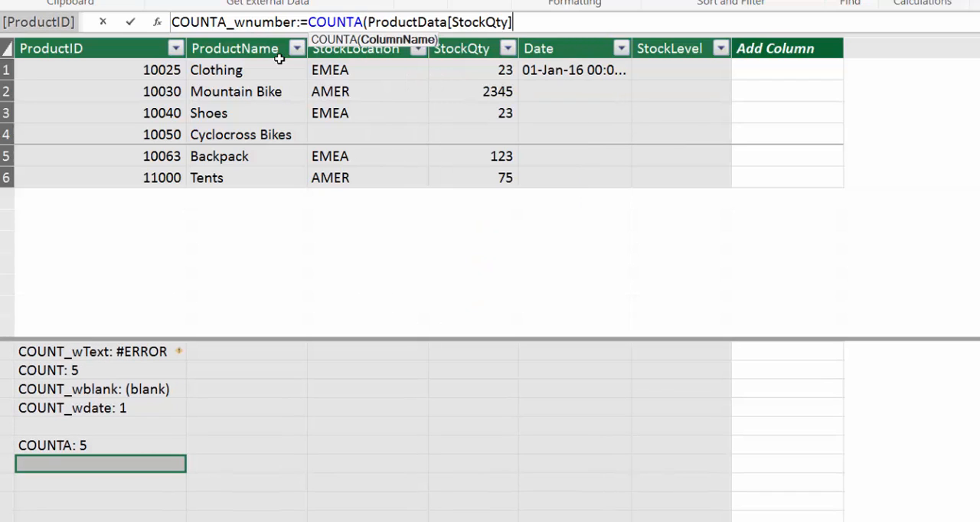
key("Return")
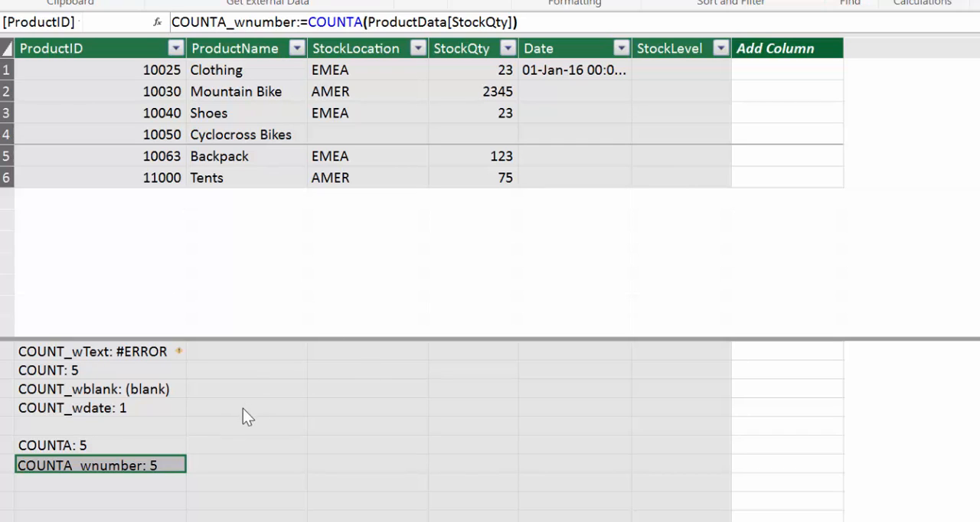
Reselect the COUNTA measure to review its formula.
left_click(243, 370)
left_click(115, 445)
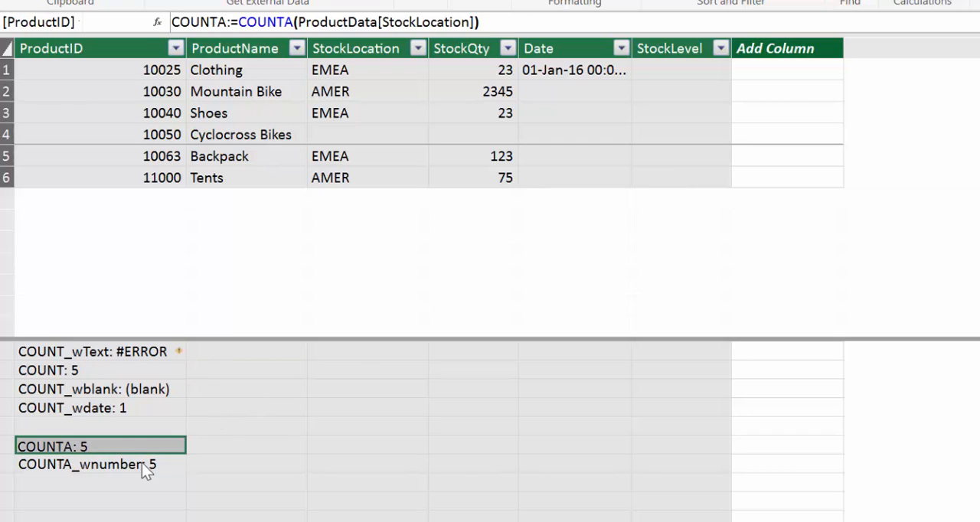
Start a new COUNTX:= measure in the calculation cell beside COUNT: 5.
left_click(115, 464)
left_click(275, 355)
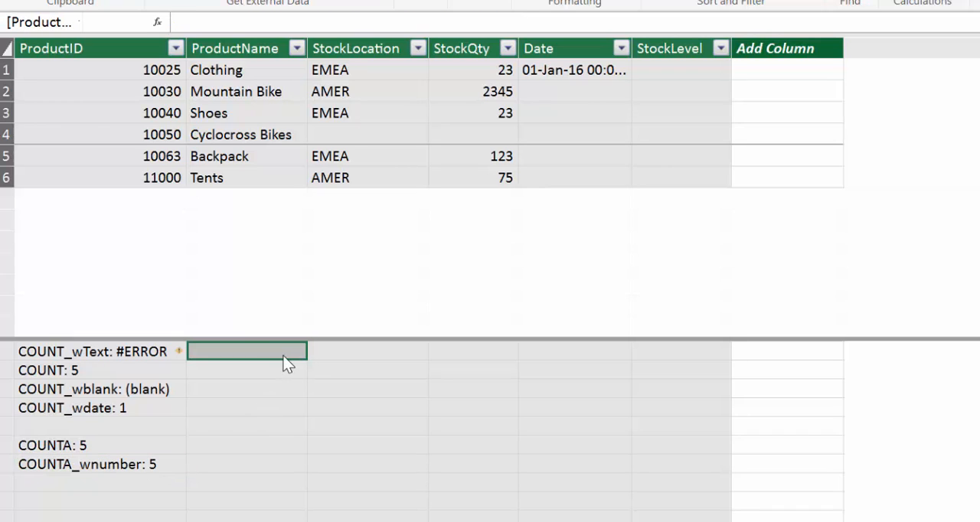
key("Return")
left_click(264, 22)
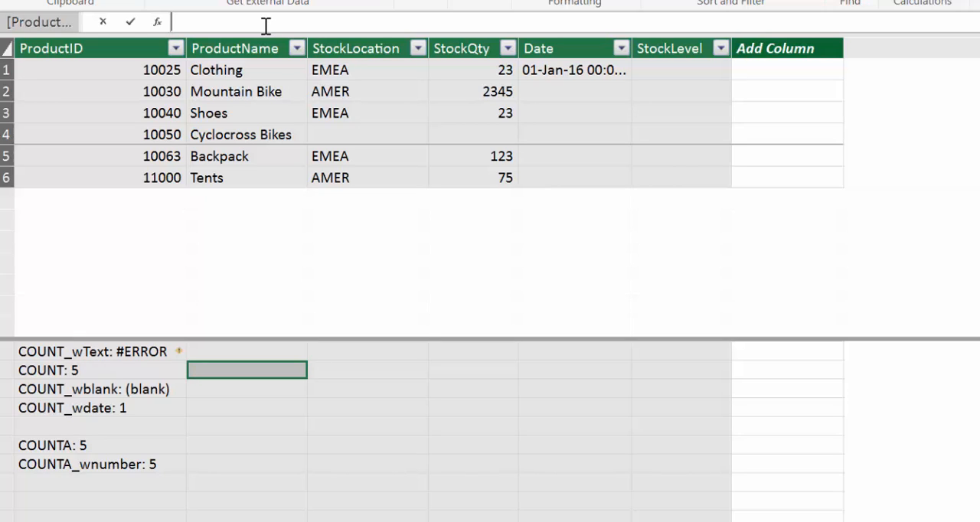
type("COUNT")
type("X:=")
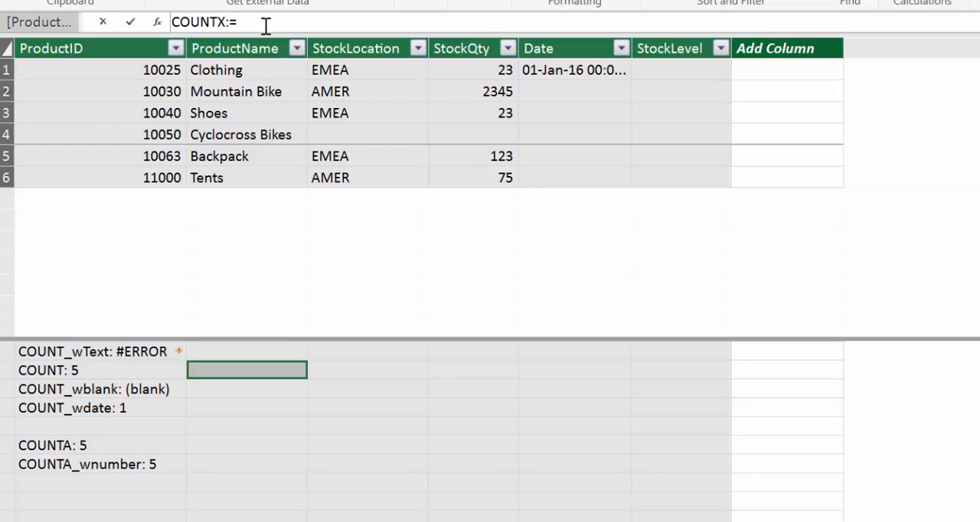
type("coun")
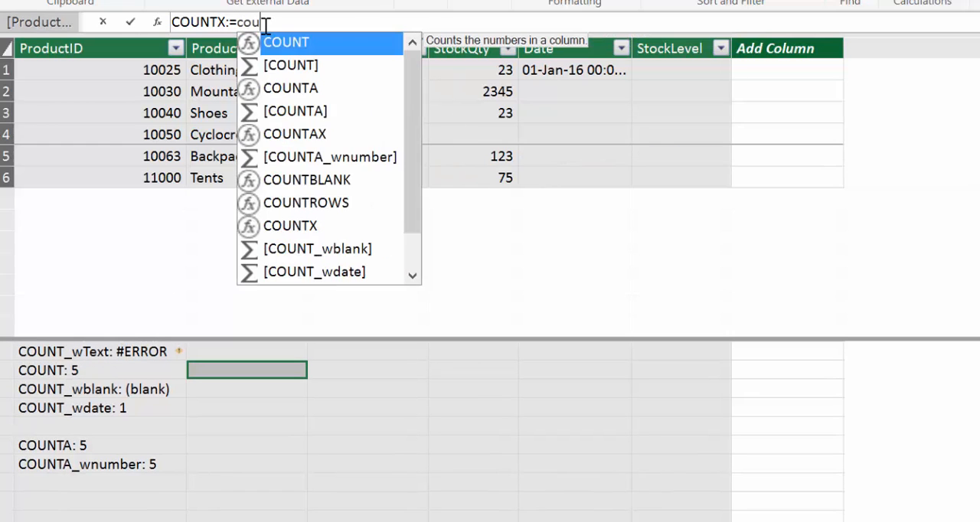
Enter COUNTX(FILTER(ProductData,ProductData[StockQty]>100),ProductData[StockQty]) and commit it, returning 2.
key("Down")
key("Down")
key("Down")
key("Down")
key("Down")
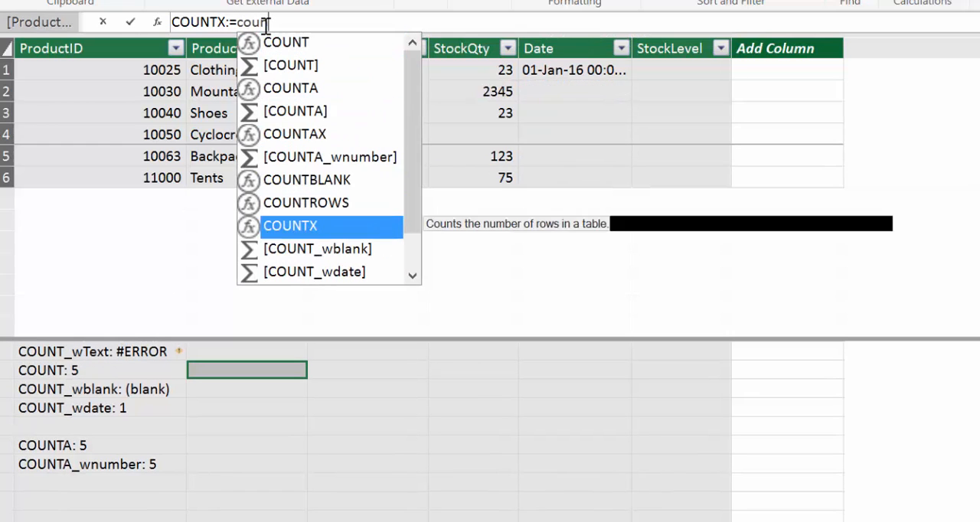
key("Tab")
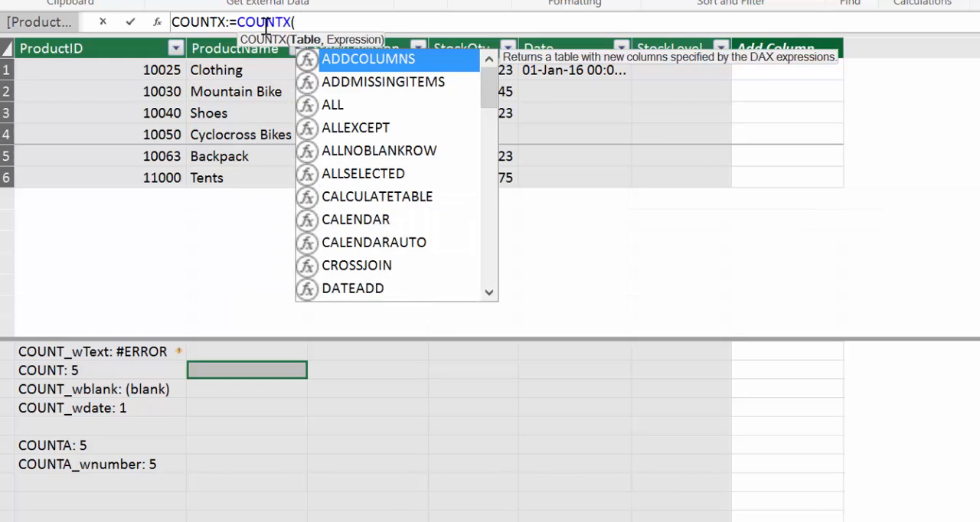
type("fil")
key("Tab")
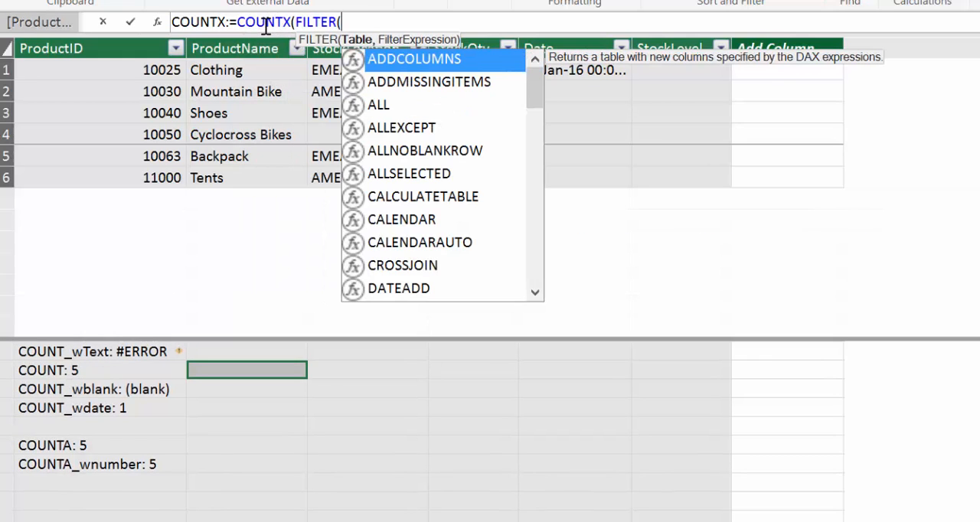
type("t")
key("BackSpace")
type("prod")
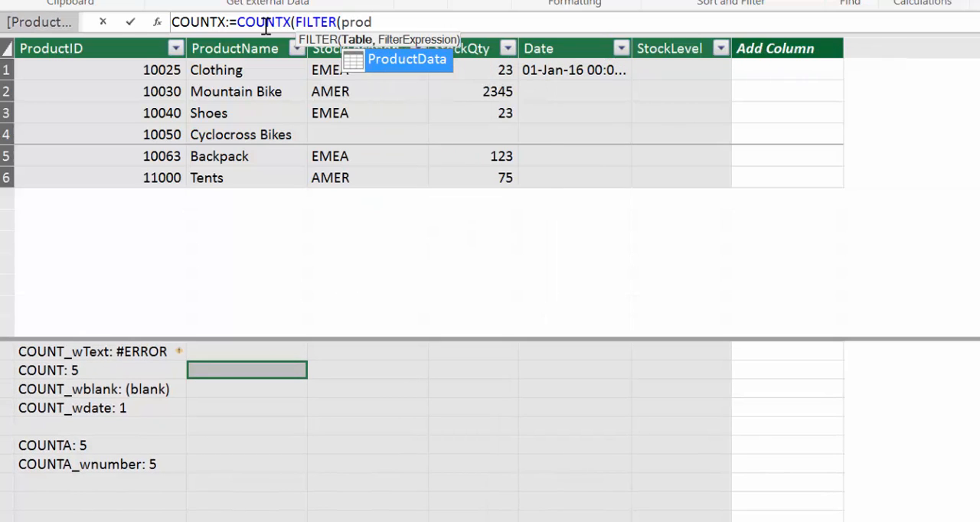
key("Tab")
type(",")
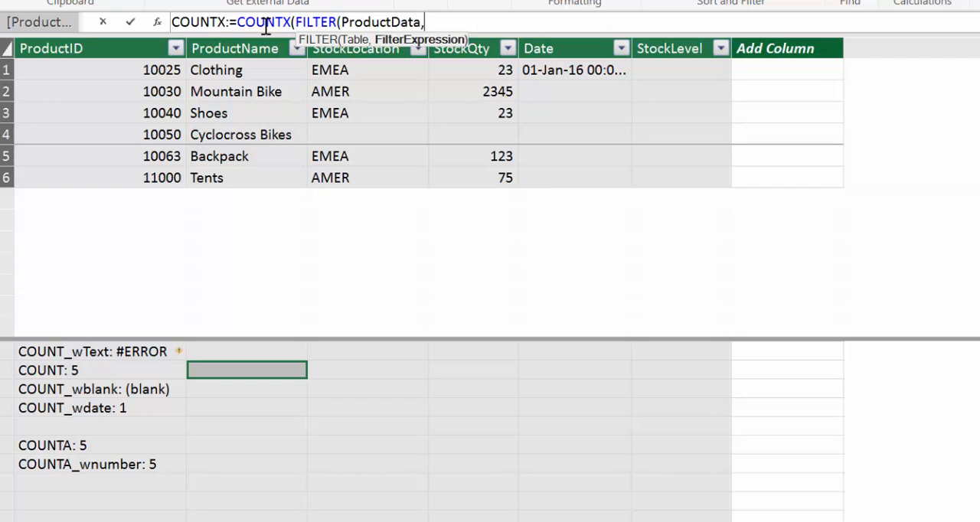
type("prod")
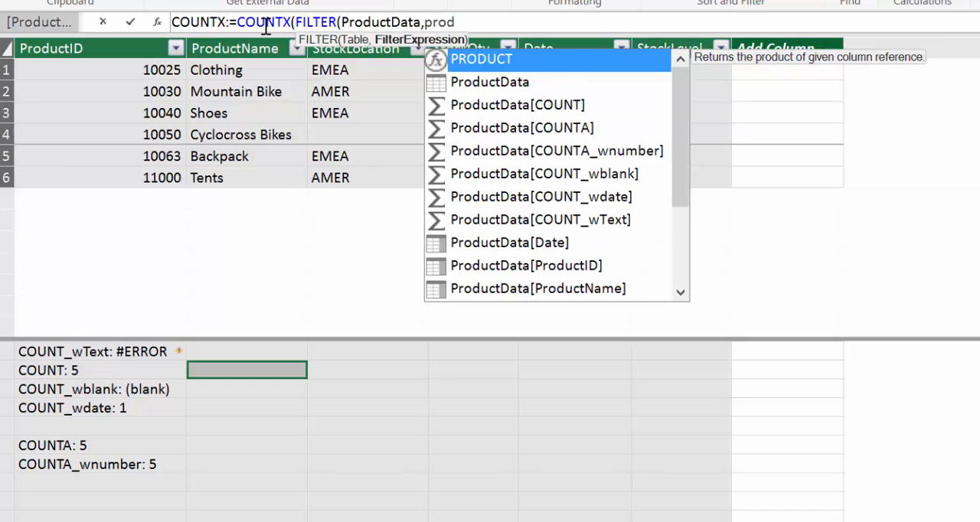
key("Down")
key("Down")
key("Down")
key("Down")
key("Down")
key("Down")
key("Down")
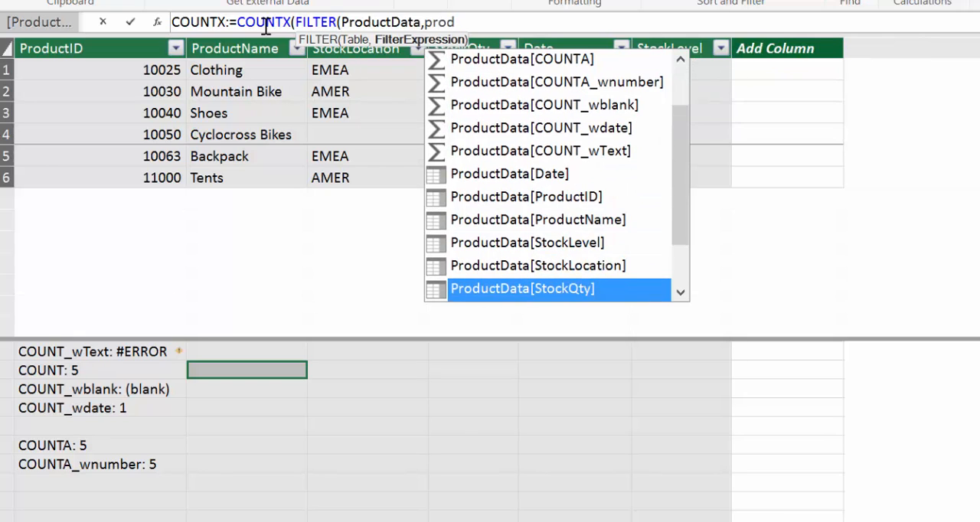
key("Tab")
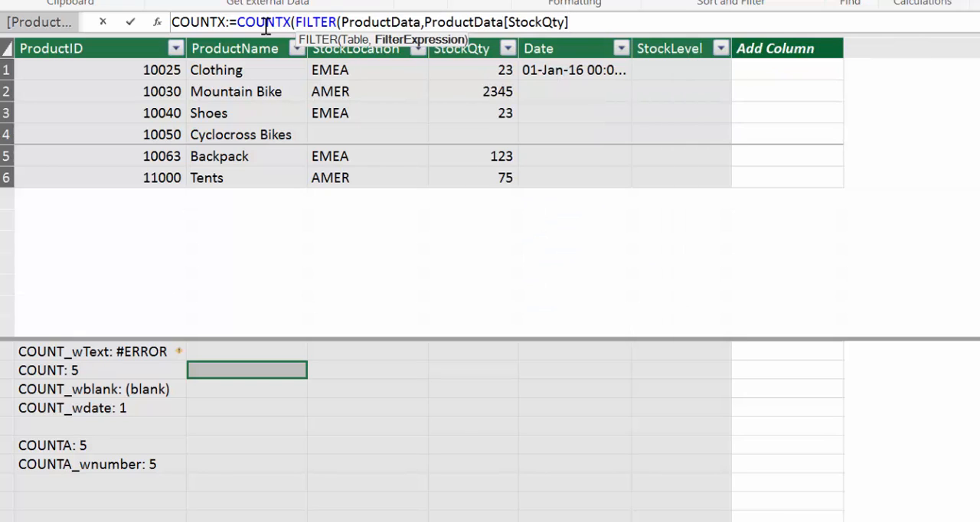
type("> 100)")
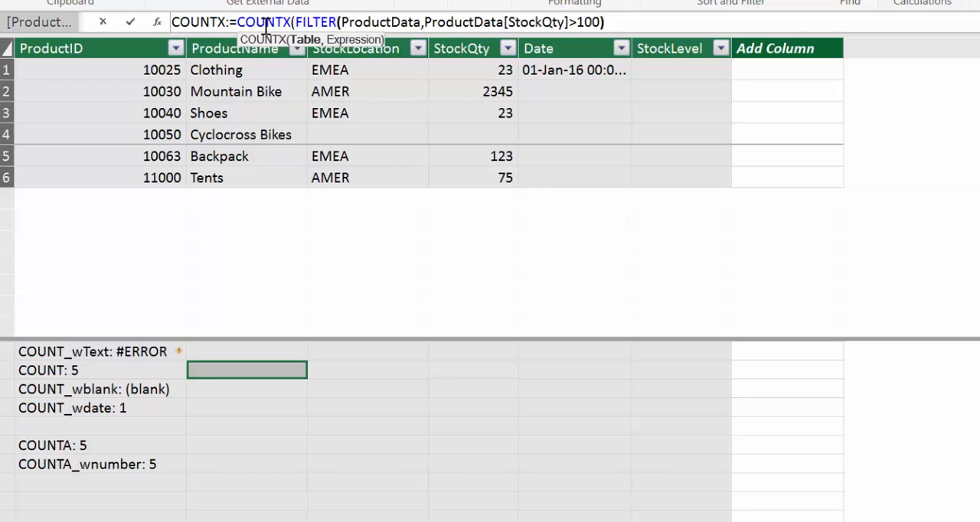
type(",")
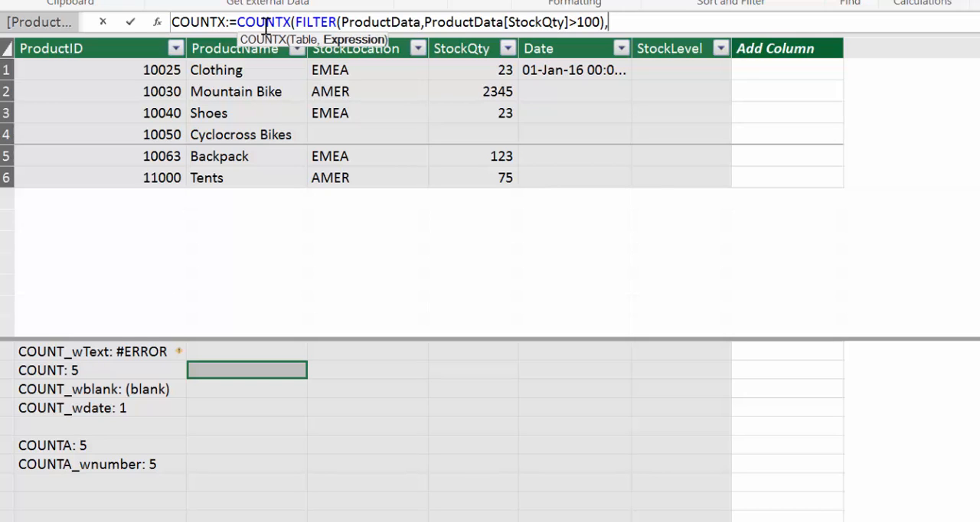
type("pro")
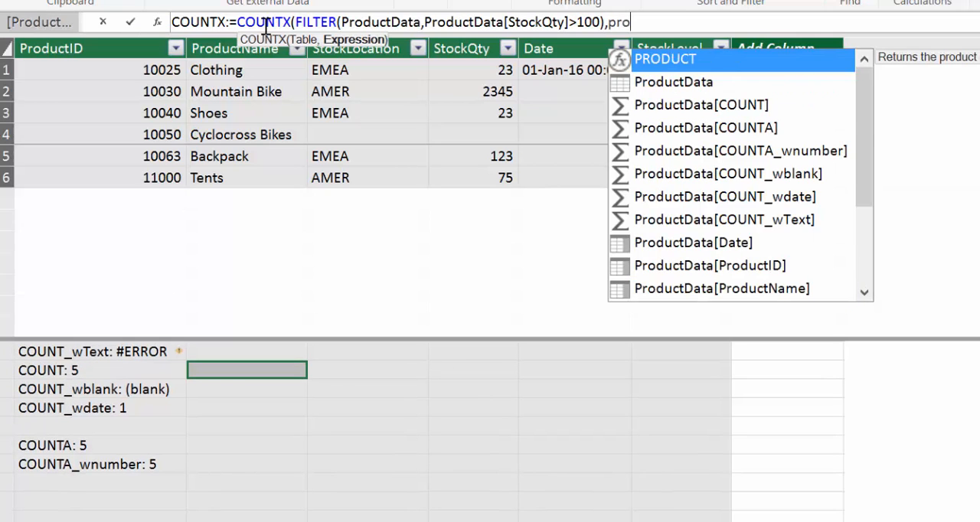
key("Down")
key("Down")
key("Down")
key("Down")
key("Down")
key("Down")
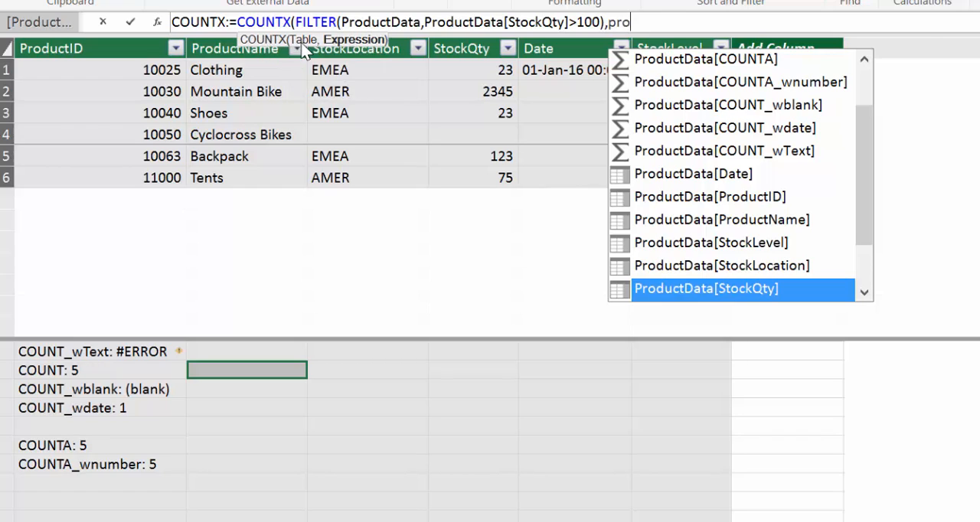
double_click(750, 290)
type(")")
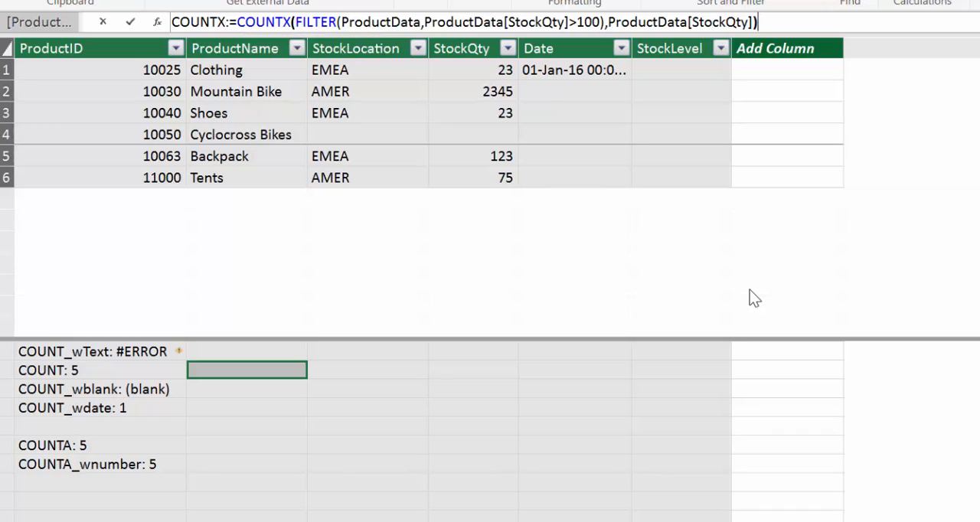
key("Return")
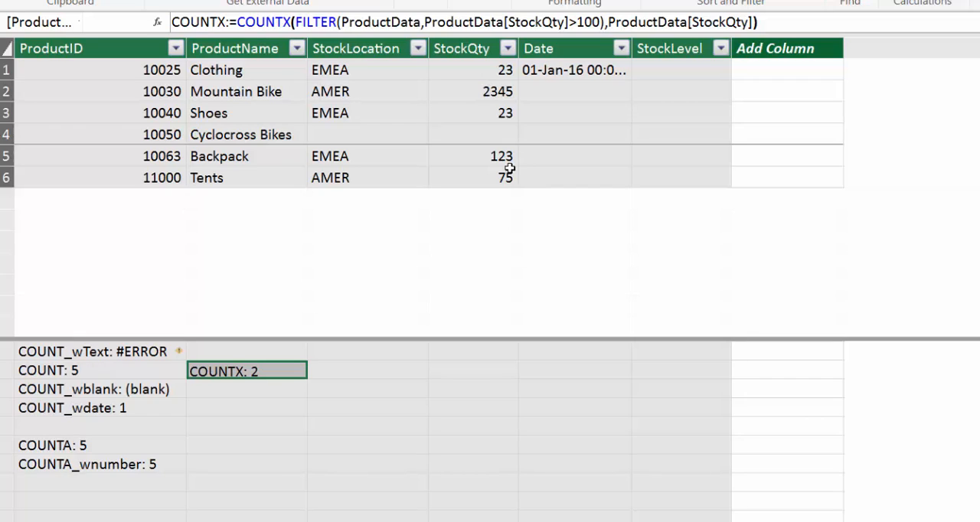
Begin COUNTAX:=COUNTAX(FILTER(ProductData,ProductData[StockQty]>100) in an empty calculation cell.
key("Down")
key("Down")
key("Down")
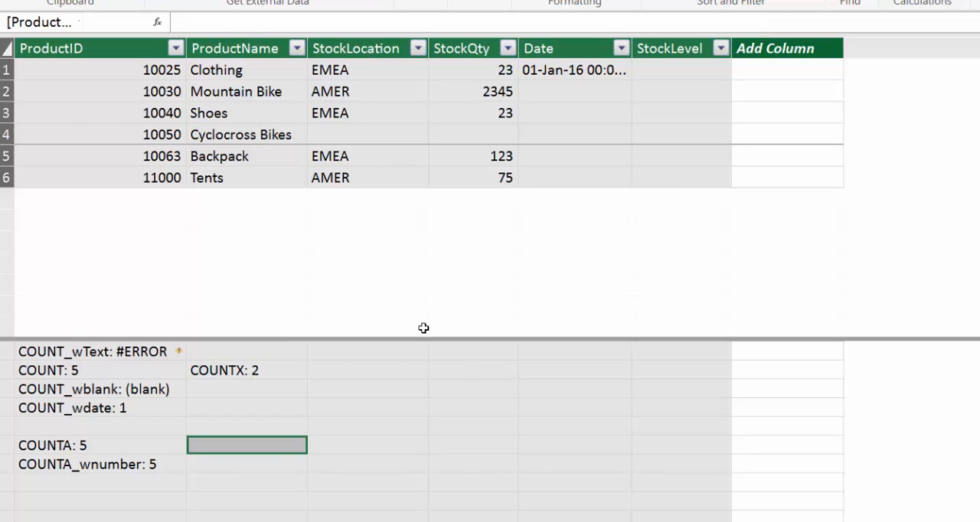
left_click(244, 23)
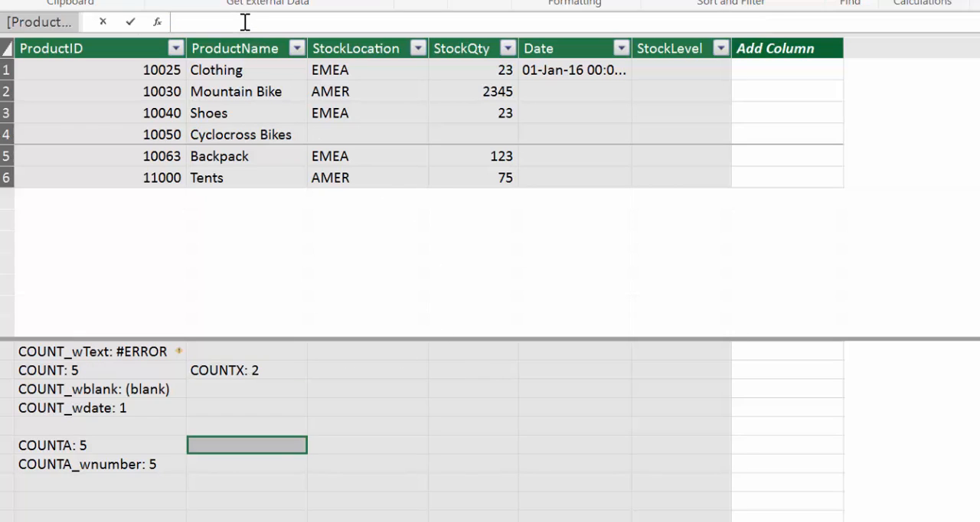
type("COUNTAX:=")
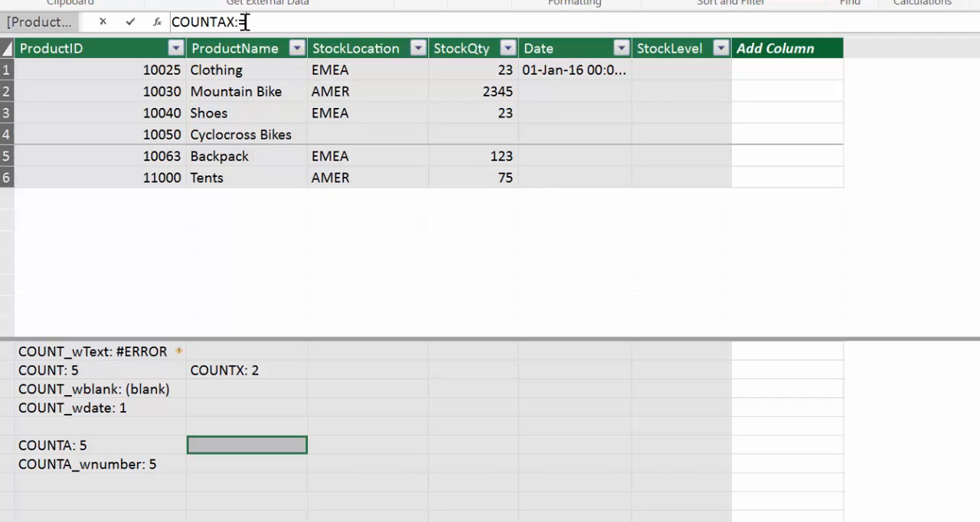
type("coun")
key("Down")
key("Down")
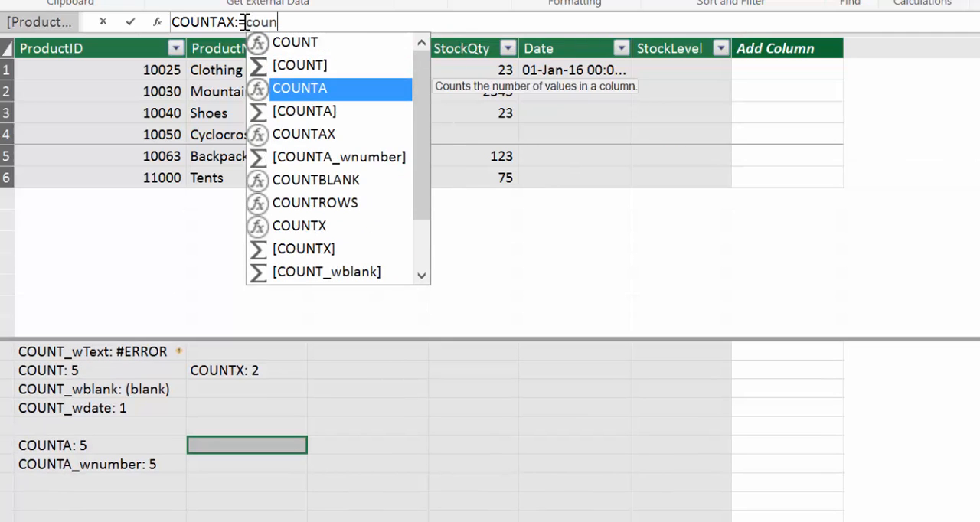
key("Down")
key("Down")
key("Tab")
type("(")
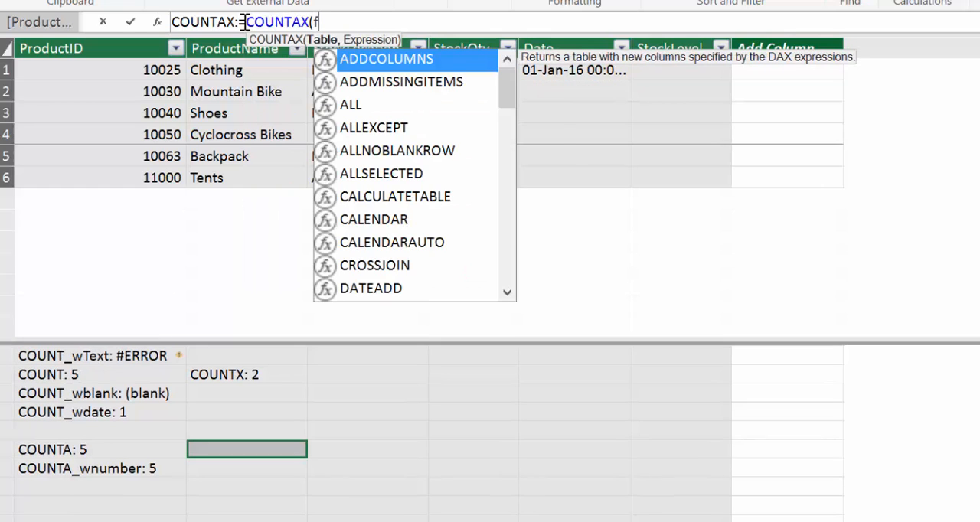
type("FILTER(")
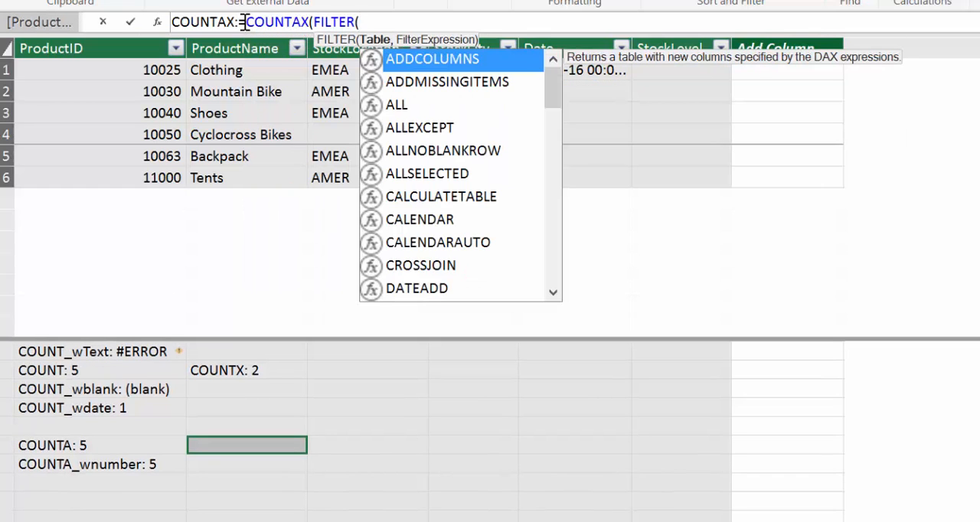
type("pro")
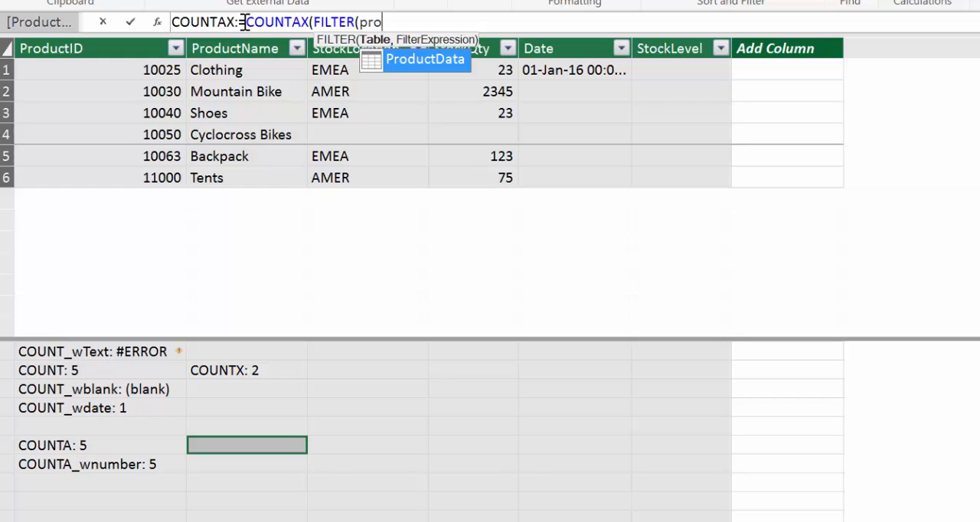
key("Tab")
type(",")
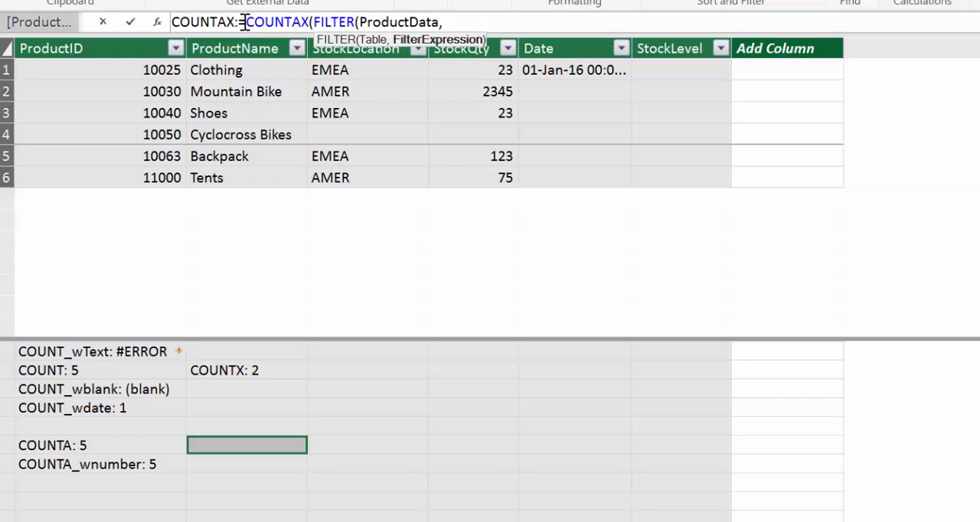
type("poro")
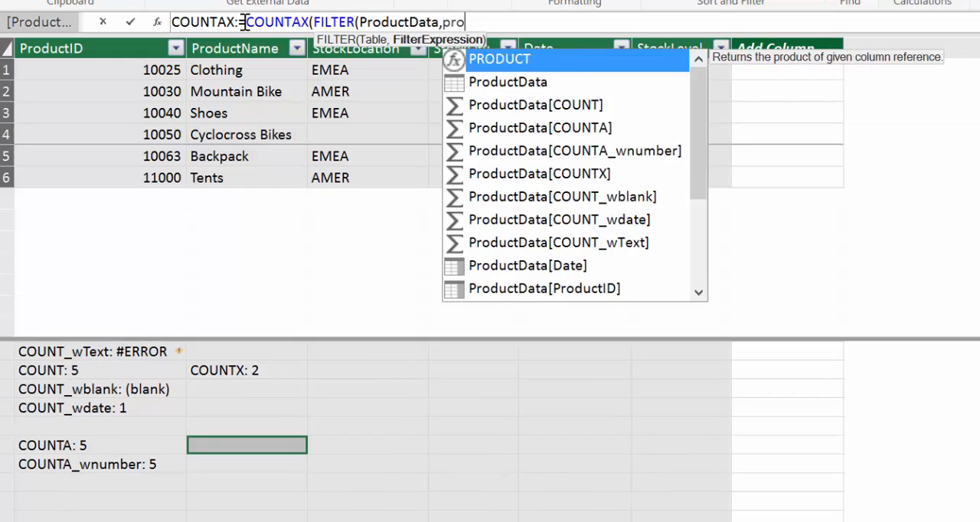
key("Down")
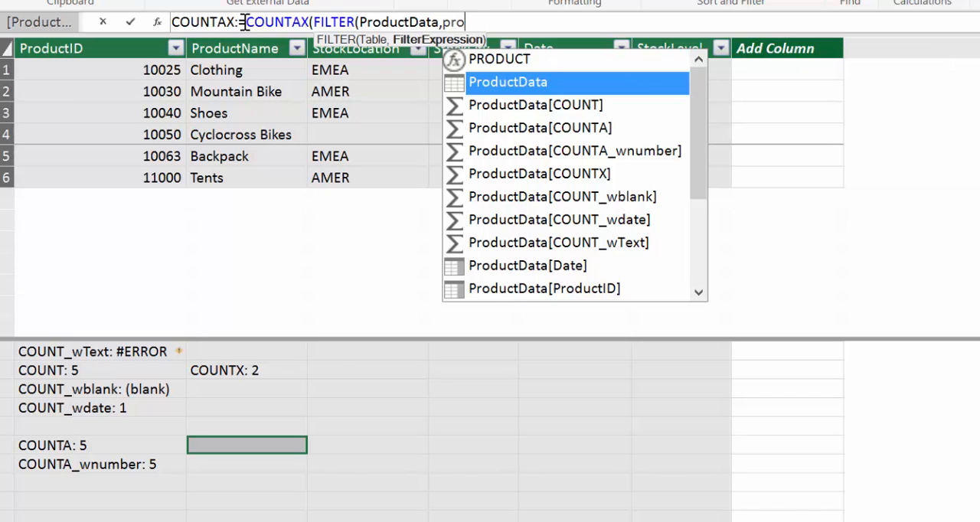
key("Down")
key("Down")
key("Down")
key("Down")
key("Down")
key("Down")
key("Down")
key("Tab")
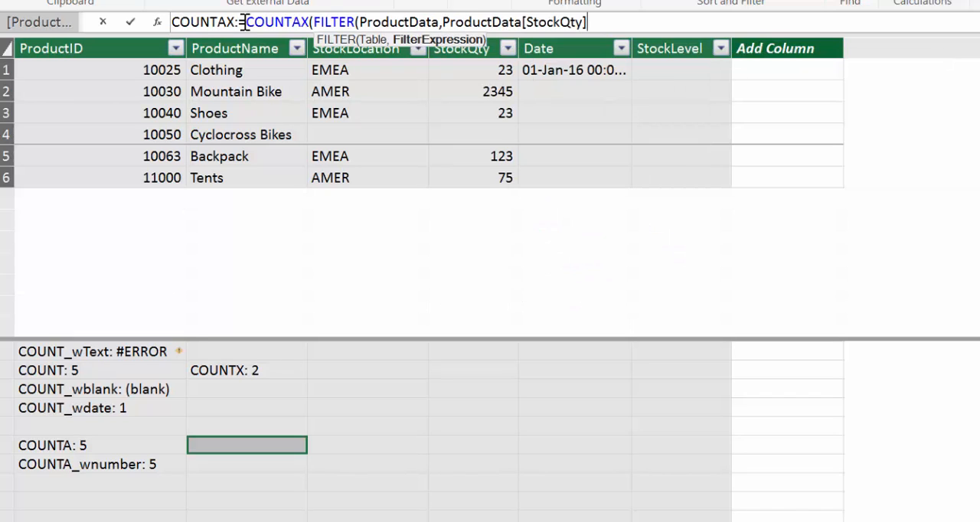
type(">100)")
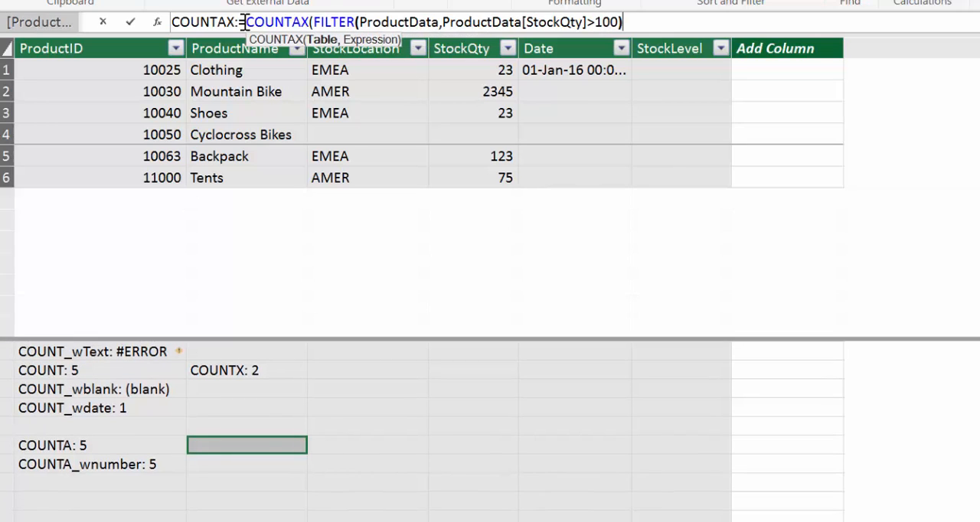
type(",")
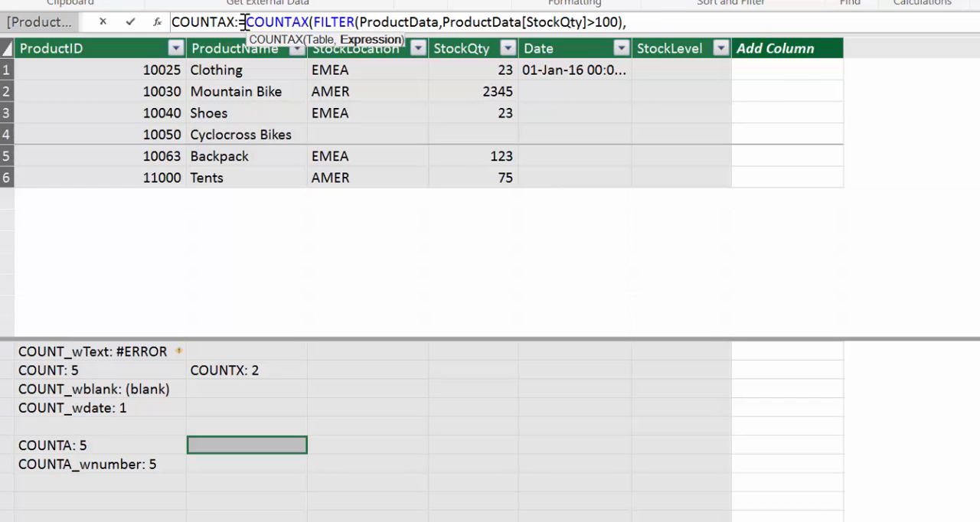
type("prod")
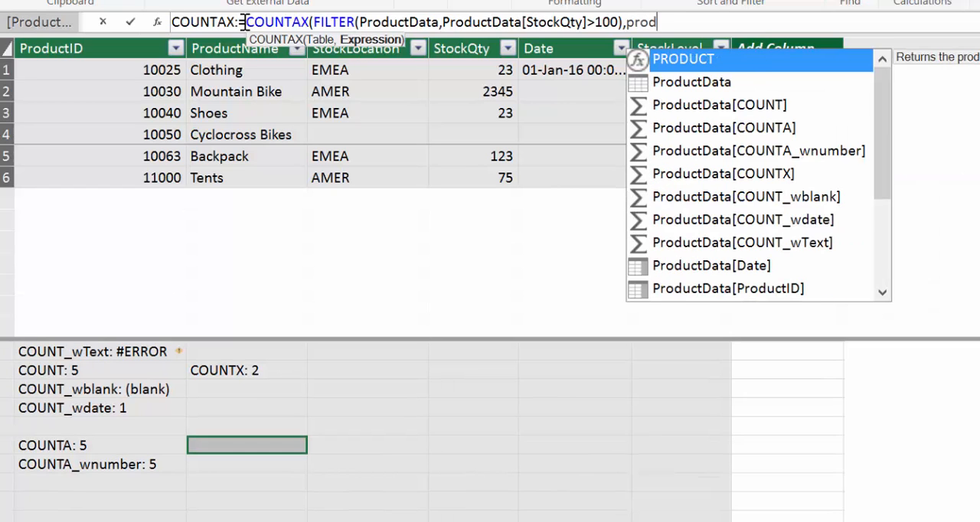
Finish the measure with ProductData[ProductName] as the counted column and commit it, returning 2.
key("Down")
key("Page_Down")
key("Down")
key("Down")
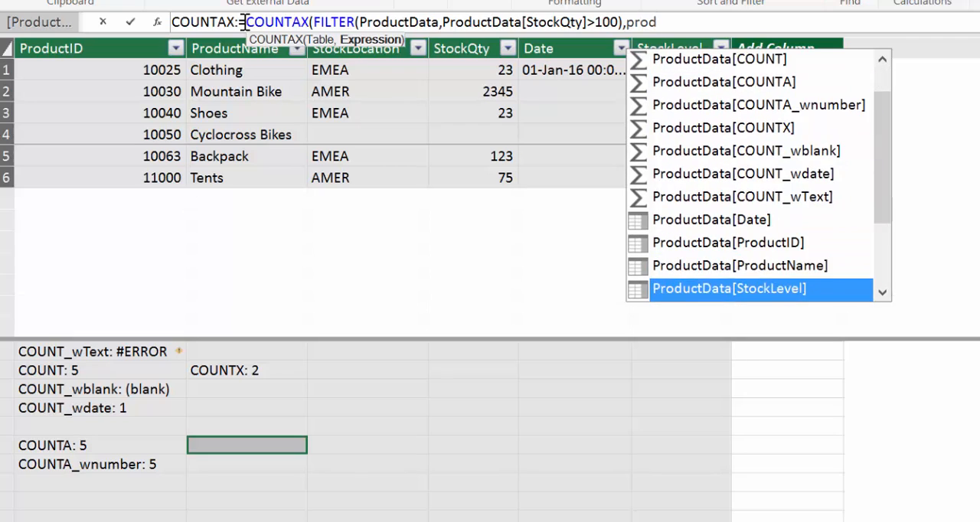
key("Up")
key("Tab")
type(")")
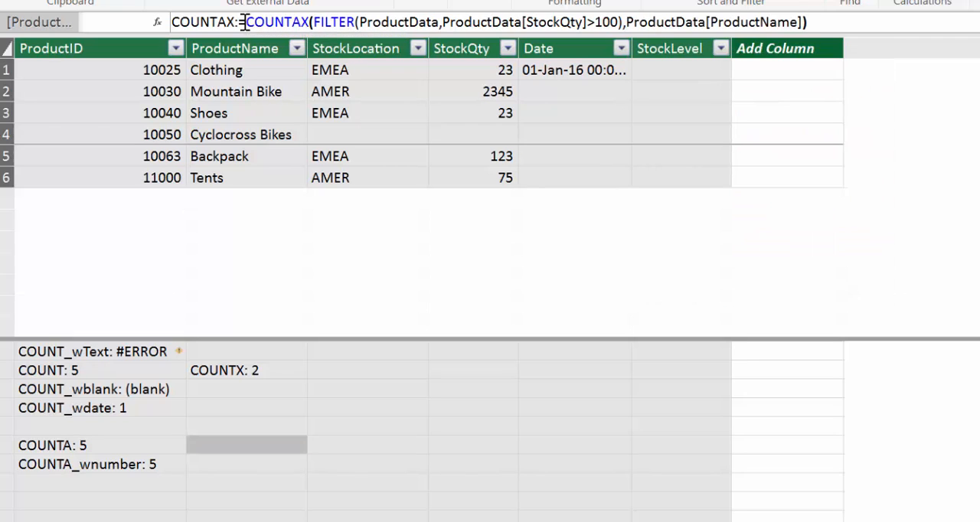
key("Return")
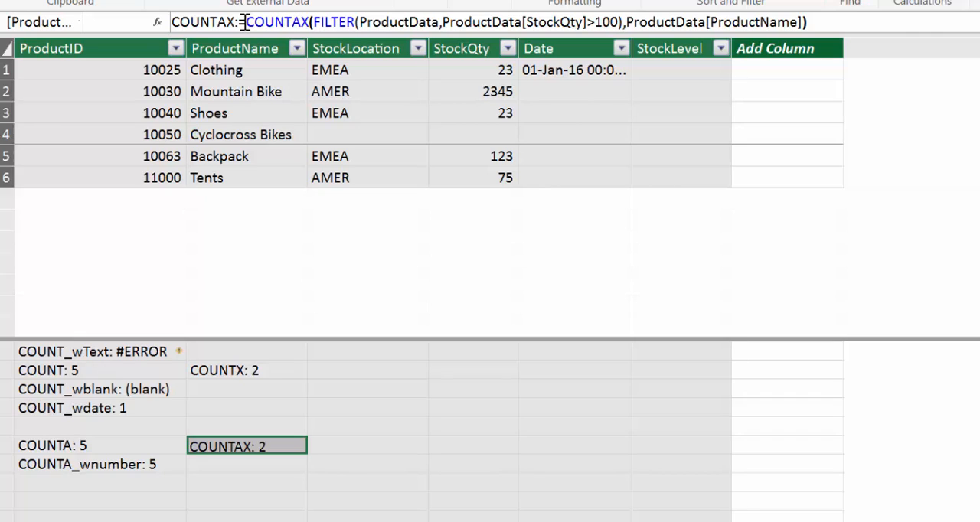
Add DISTINCTCOUNT:=DISTINCTCOUNT(ProductData[StockLocation]) in an empty cell, returning 3.
left_click(358, 356)
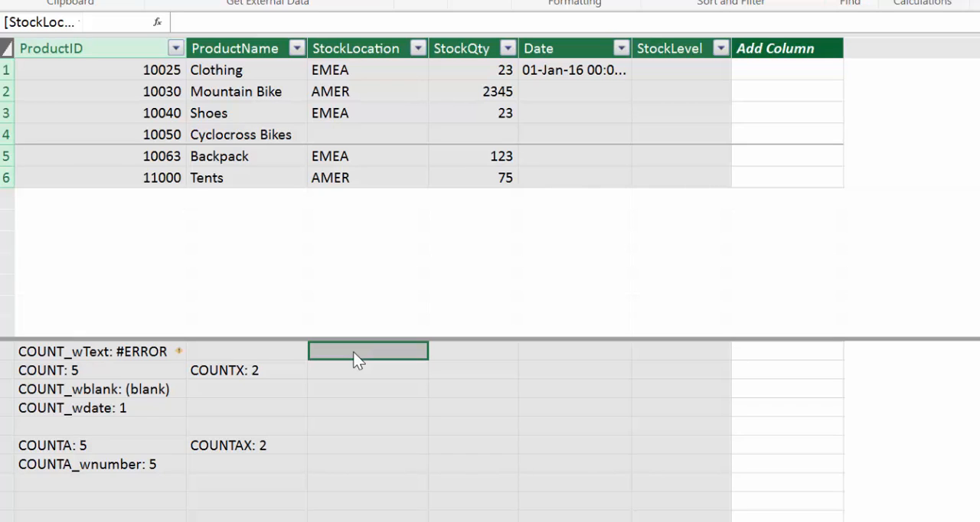
type("DID")
key("BackSpace")
type("S")
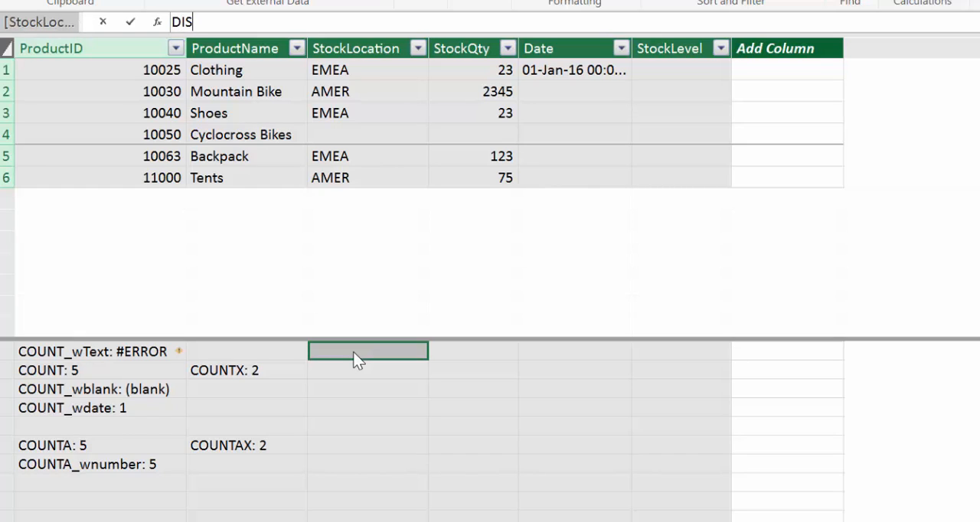
type("TIN")
type("CTCOUNT:=")
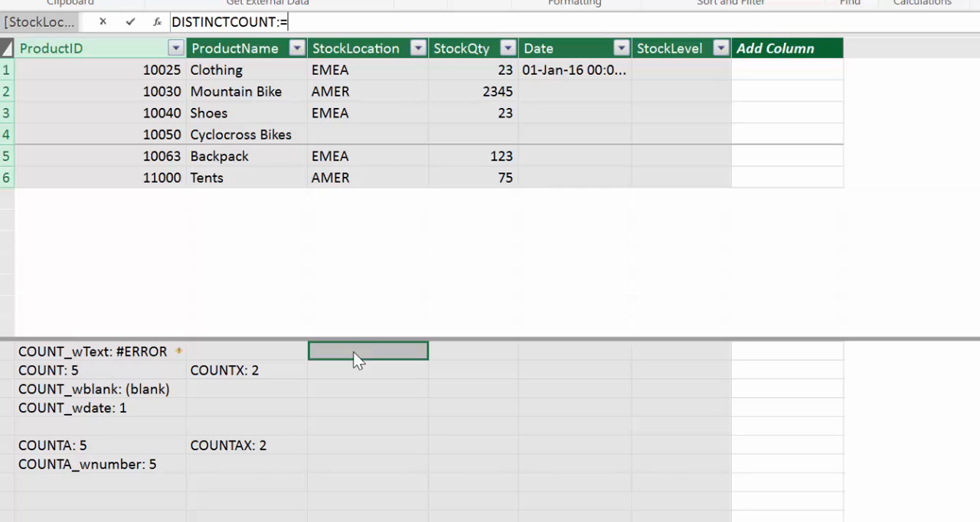
type("dis")
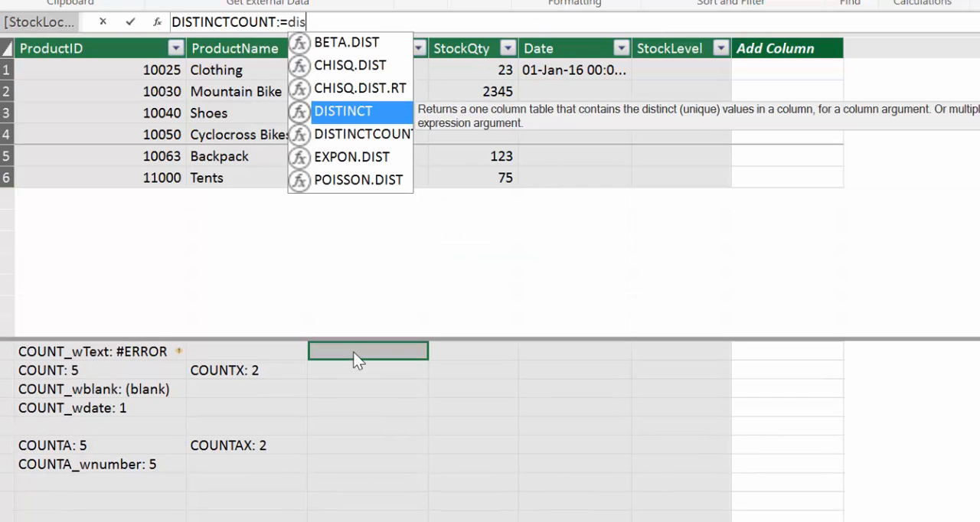
key("Down")
key("Tab")
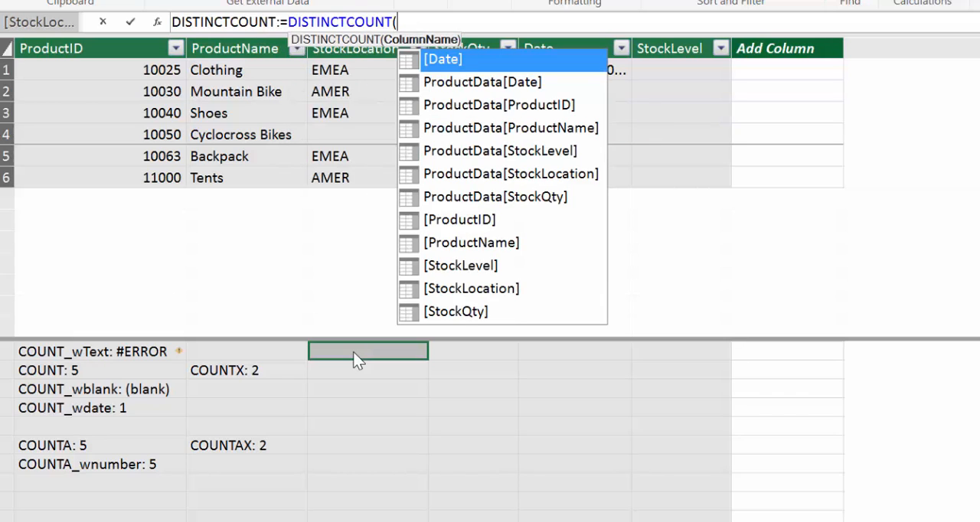
key("Down")
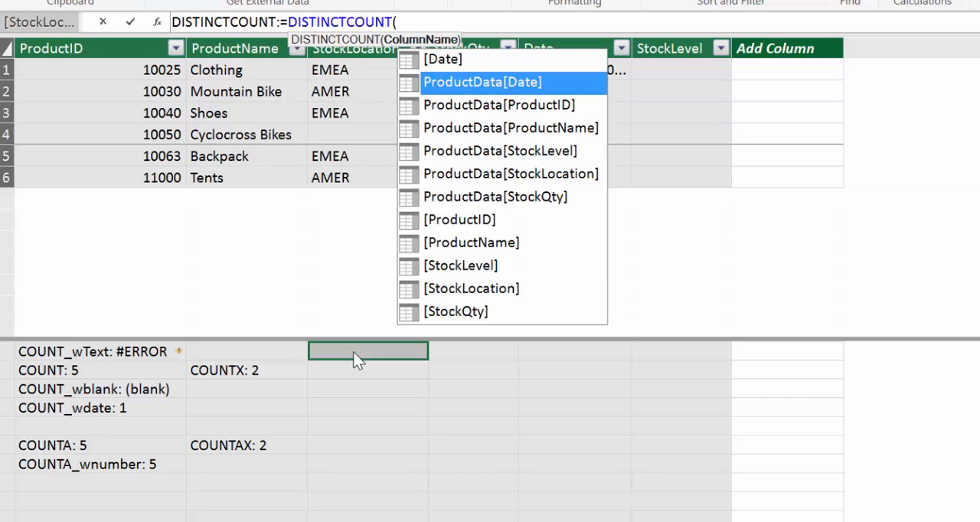
key("Down")
key("Down")
key("Down")
key("Down")
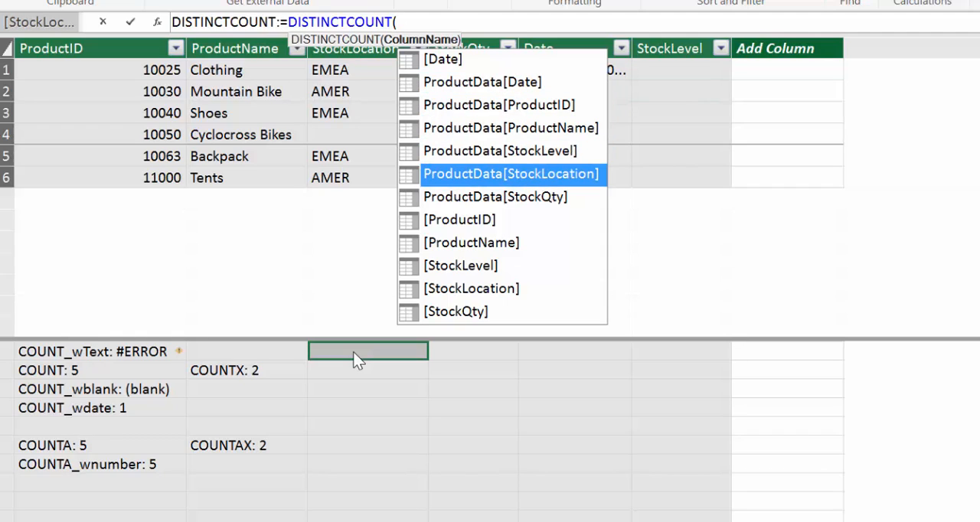
key("Tab")
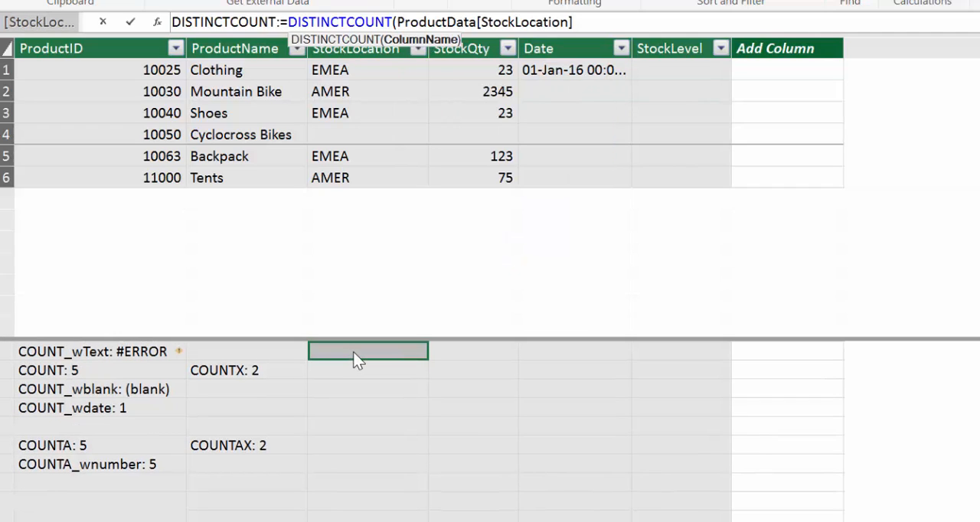
type(")")
key("Return")
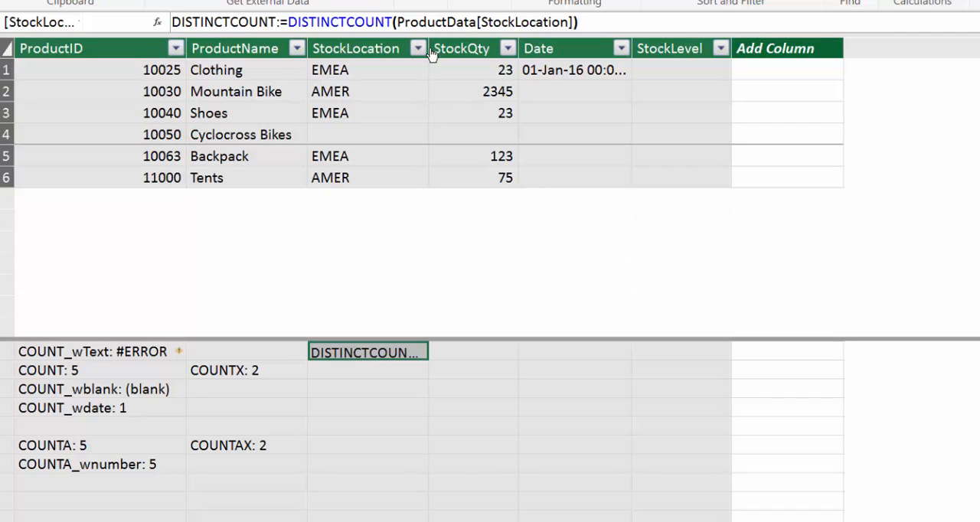
left_click_drag(429, 48, 498, 48)
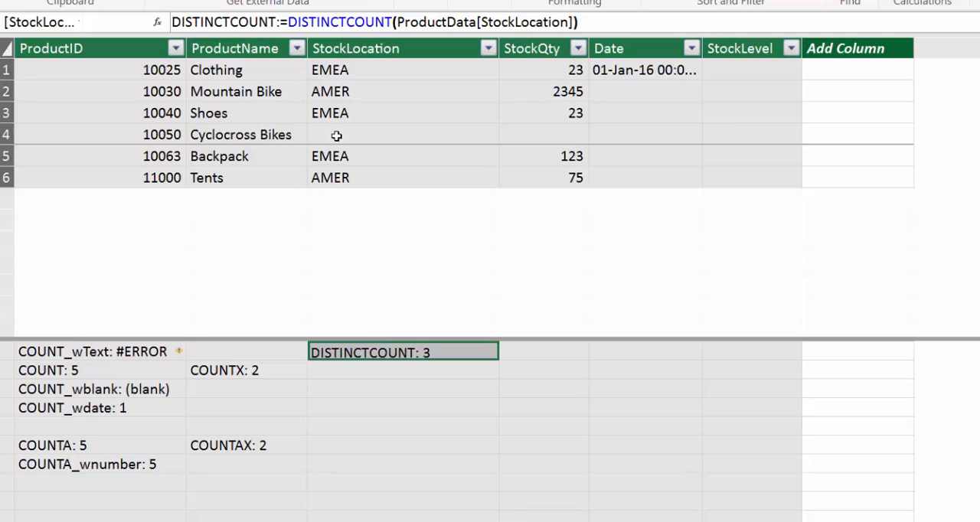
Enter Distinctcount:=COUNTROWS(DISTINCT(ProductData[StockLocation])) below, hitting the duplicate-name error.
left_click(371, 376)
left_click(253, 23)
type("DIs")
key("BackSpace")
key("BackSpace")
type("istinctcoin")
key("BackSpace")
key("BackSpace")
type("ount")
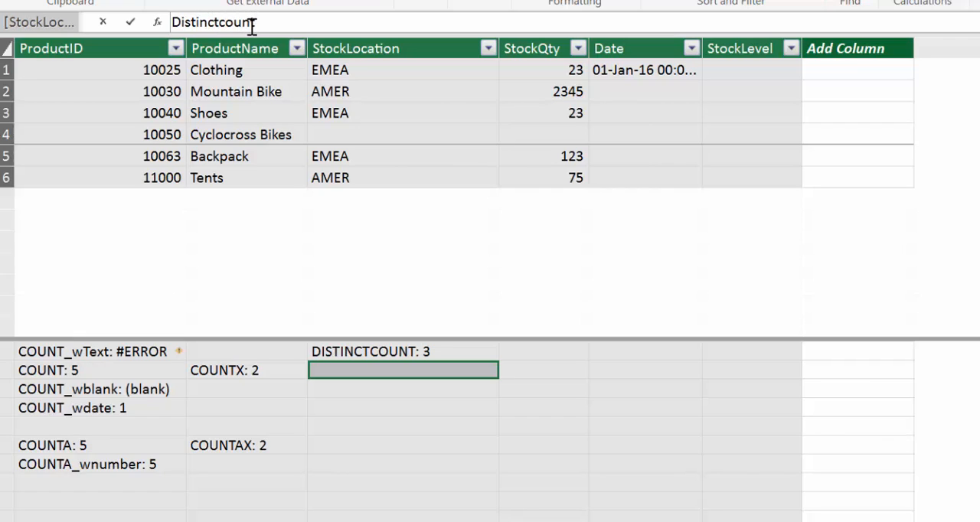
type(":=")
type("cout")
key("BackSpace")
type("nt")
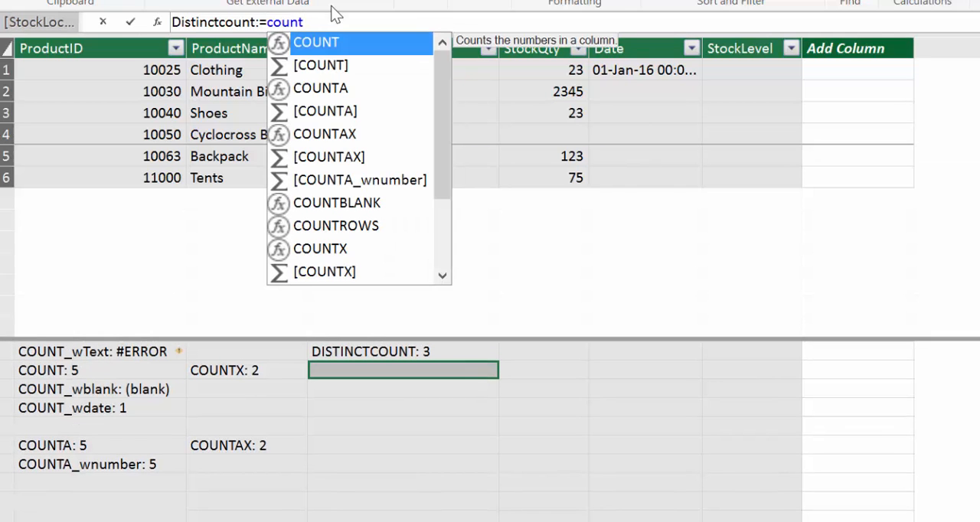
type("r")
key("Tab")
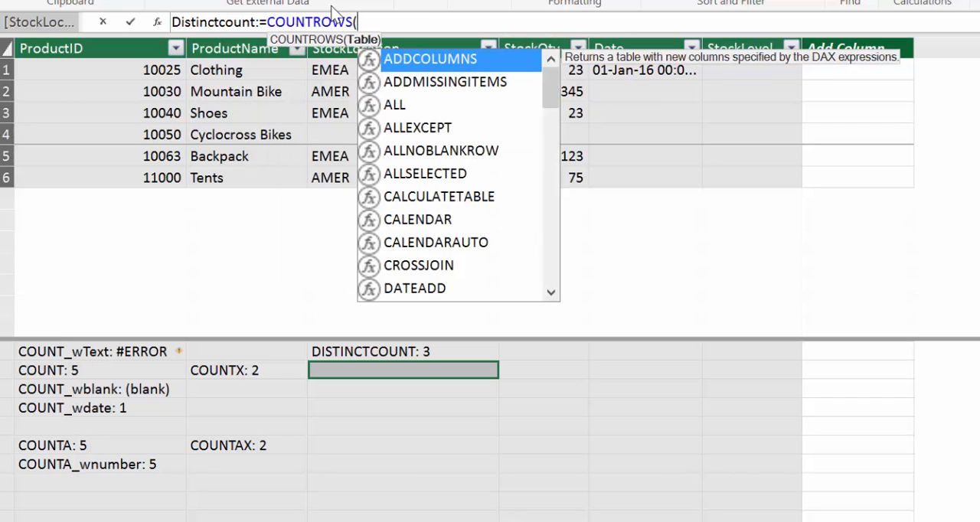
type("d")
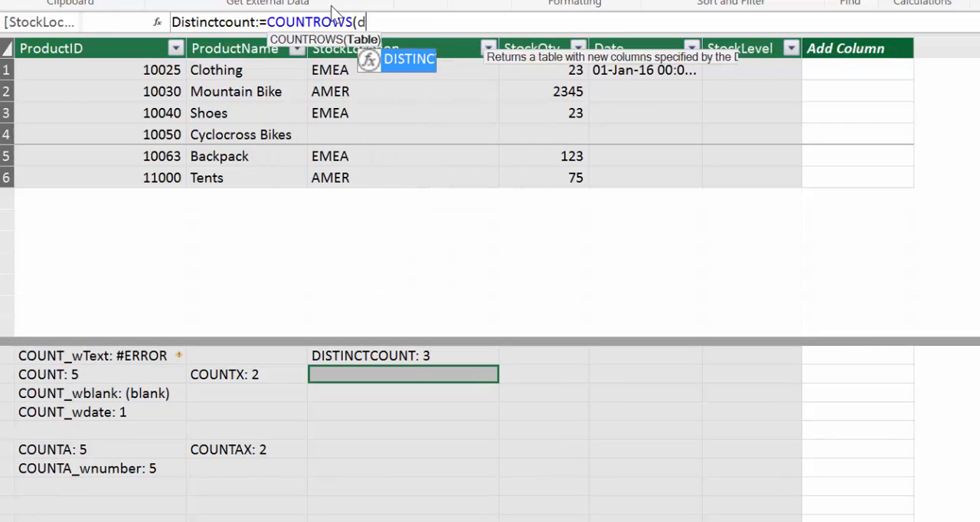
type("is")
key("Tab")
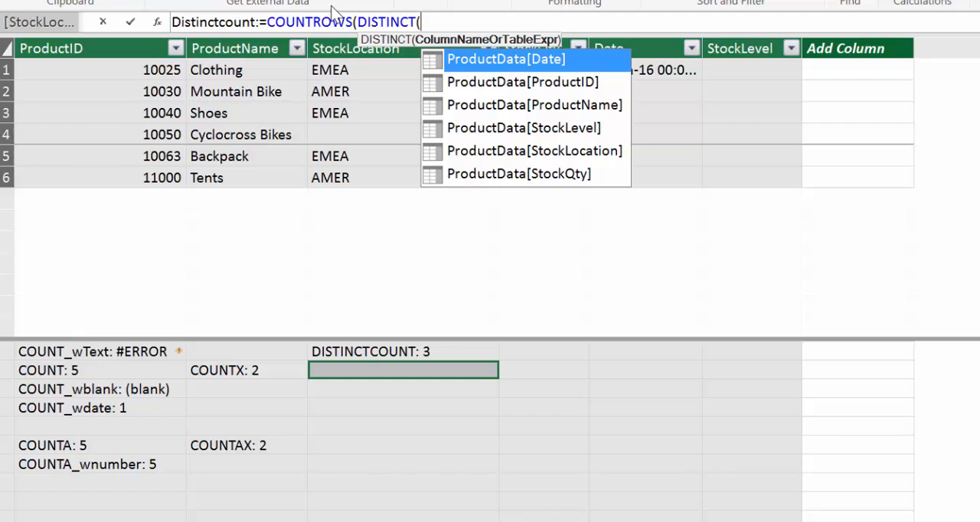
key("Down")
key("Down")
key("Down")
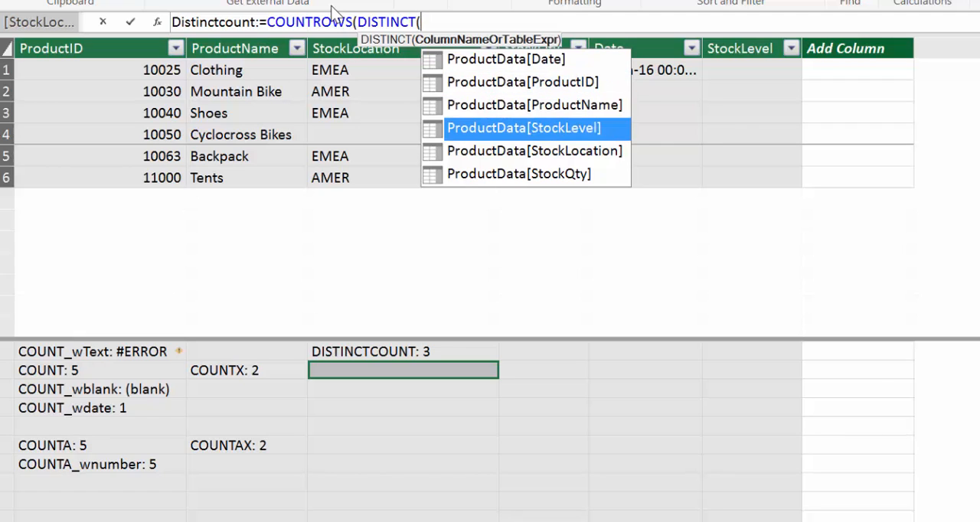
key("Down")
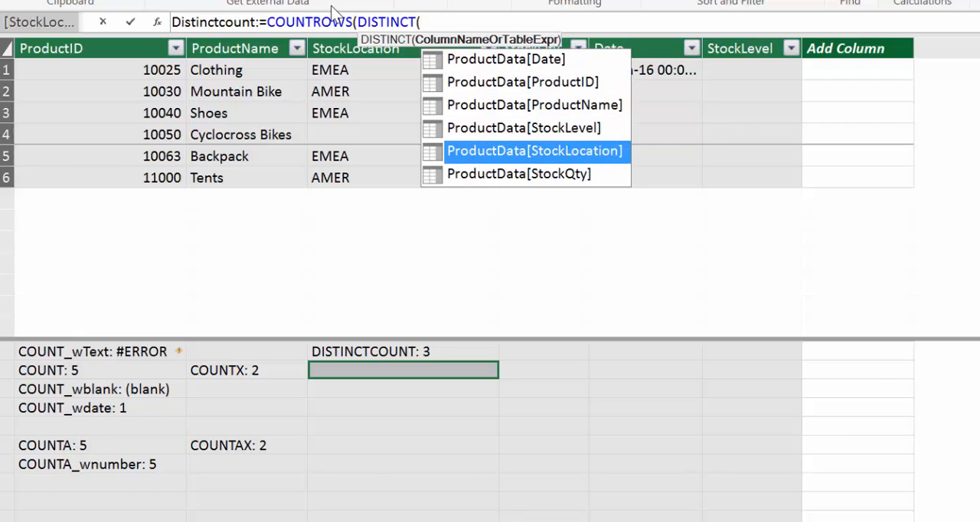
key("Tab")
type("))")
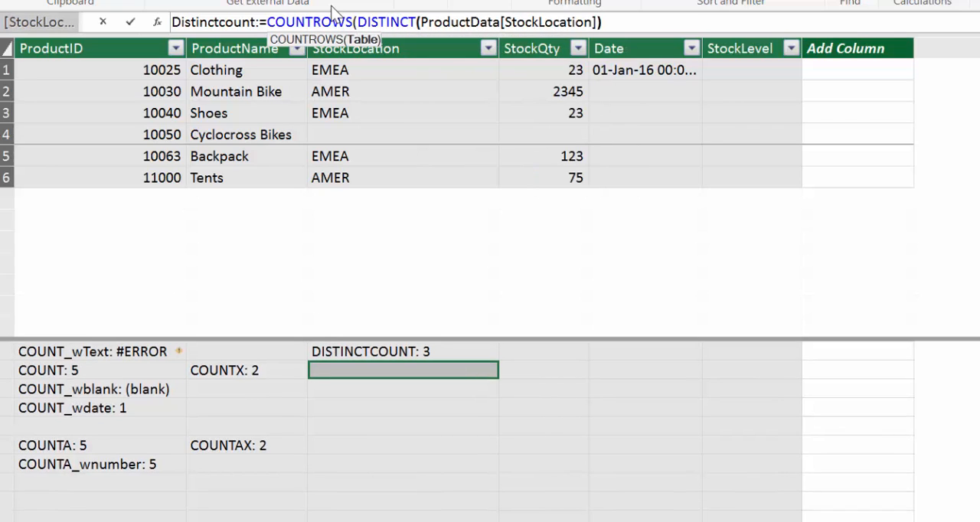
key("Return")
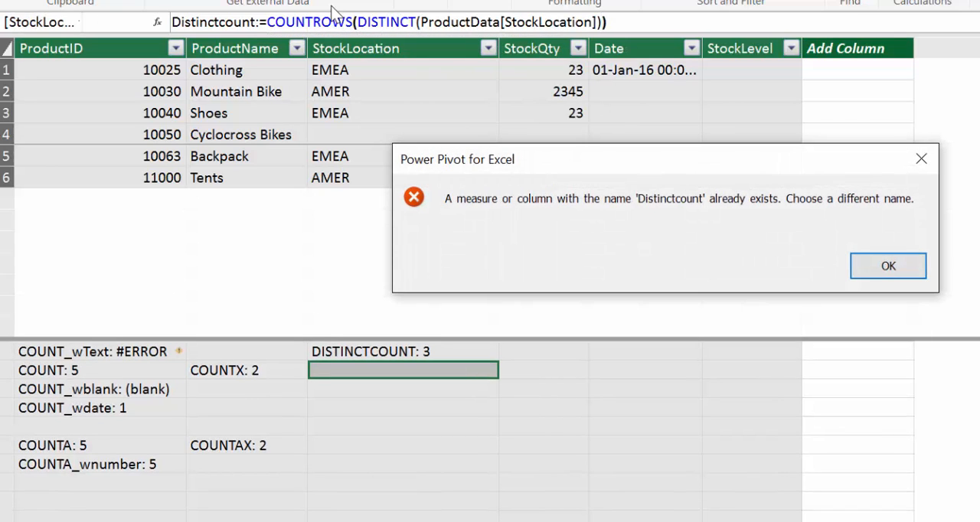
Rename the rejected measure to Distinctcount_2Expr, commit it showing 3, and compare with DISTINCTCOUNT.
left_click(889, 266)
left_click(255, 21)
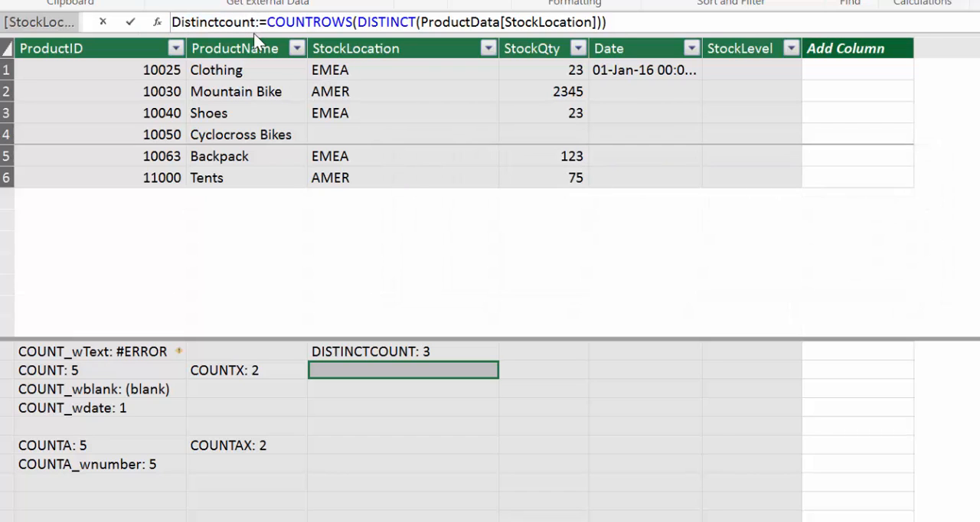
type("_2Expr")
key("Return")
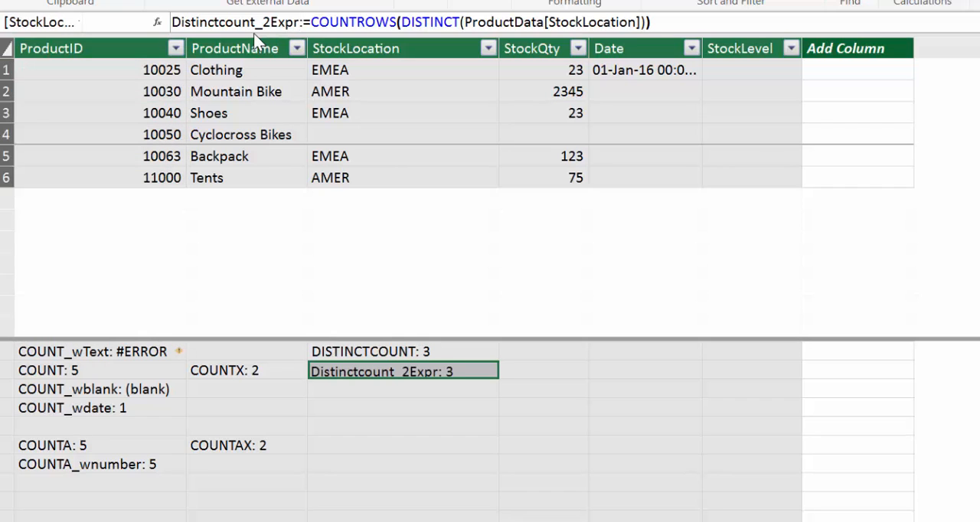
left_click(395, 354)
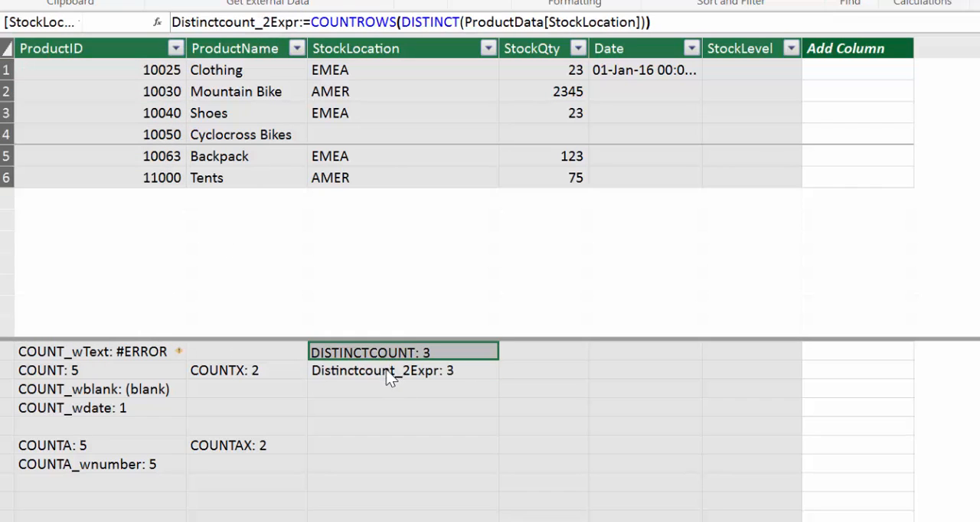
left_click(391, 379)
left_click(378, 355)
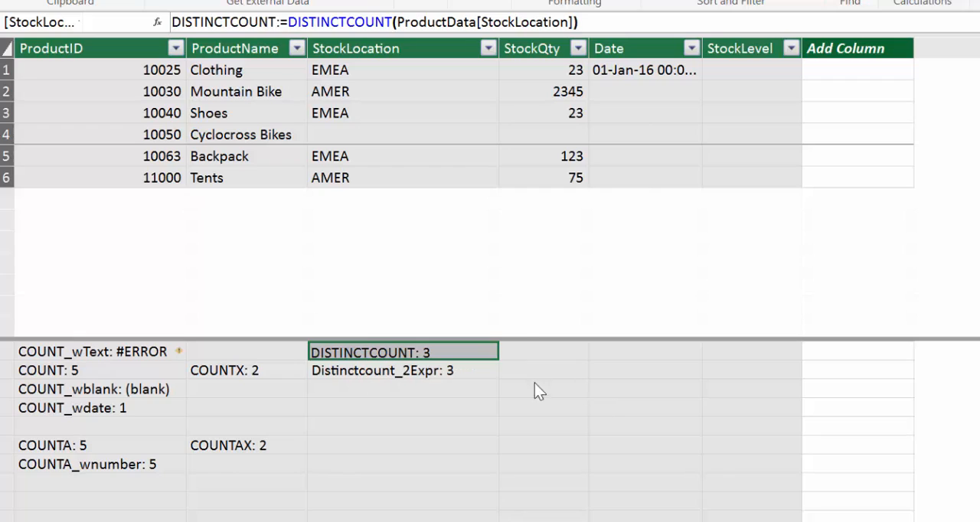
Add COUNTBLANKS:=COUNTBLANK(ProductData[StockLocation]) in an empty cell, returning 1.
left_click(363, 413)
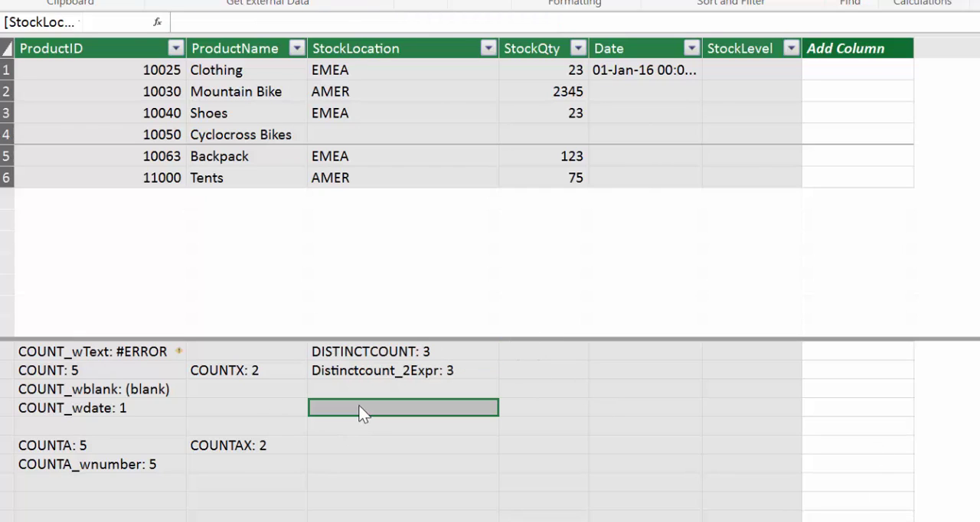
left_click(258, 21)
type("COUNTB")
type("L")
type("ANK")
type("(")
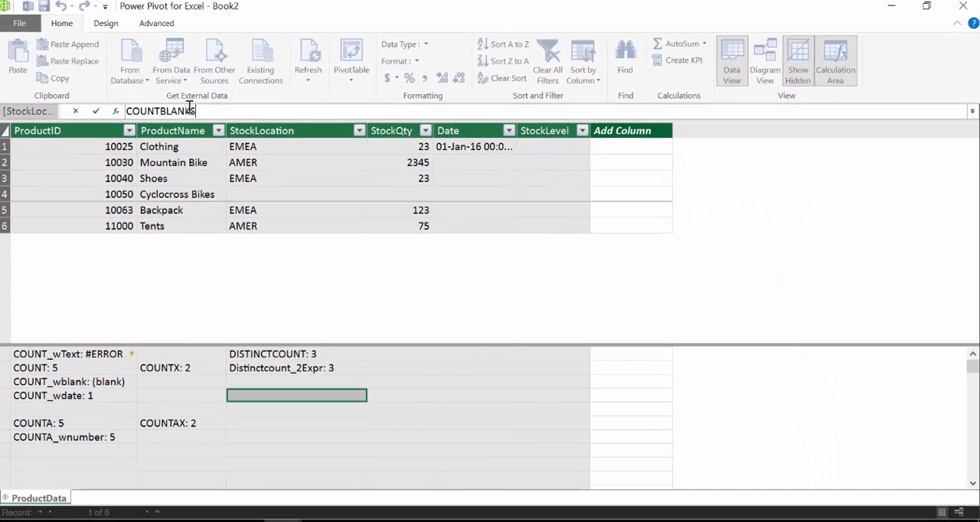
type(":=")
type("coun")
key("Down")
key("Down")
key("Down")
key("Down")
key("Up")
key("Up")
key("Tab")
type("(")
key("Down")
key("Down")
key("Down")
key("Down")
key("Down")
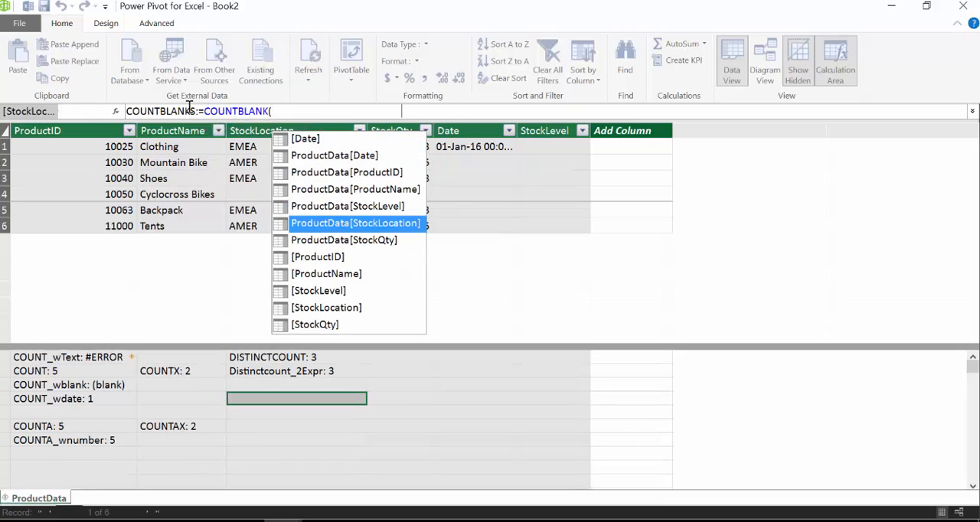
key("Tab")
type(")")
key("Return")
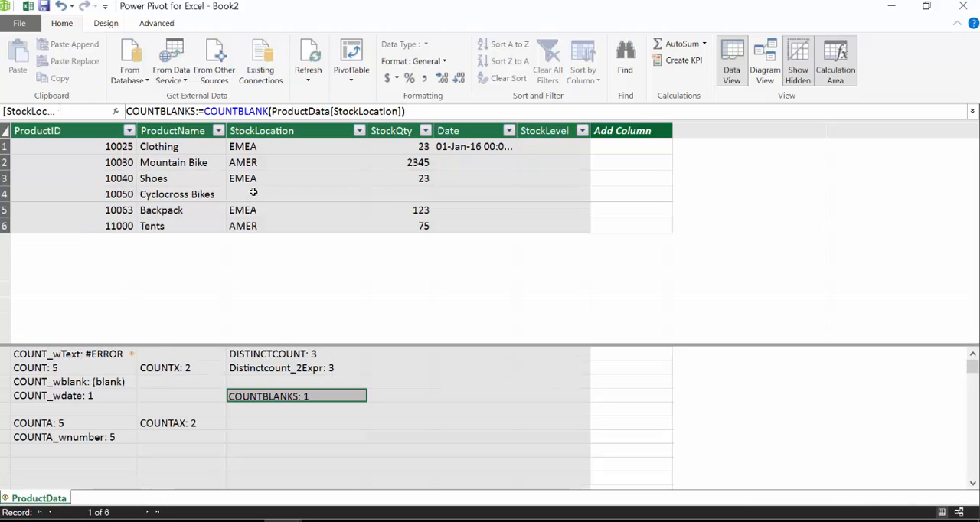
Add COUNTROWS:=COUNTROWS(ProductData) in an empty calculation cell, returning 6.
left_click(413, 356)
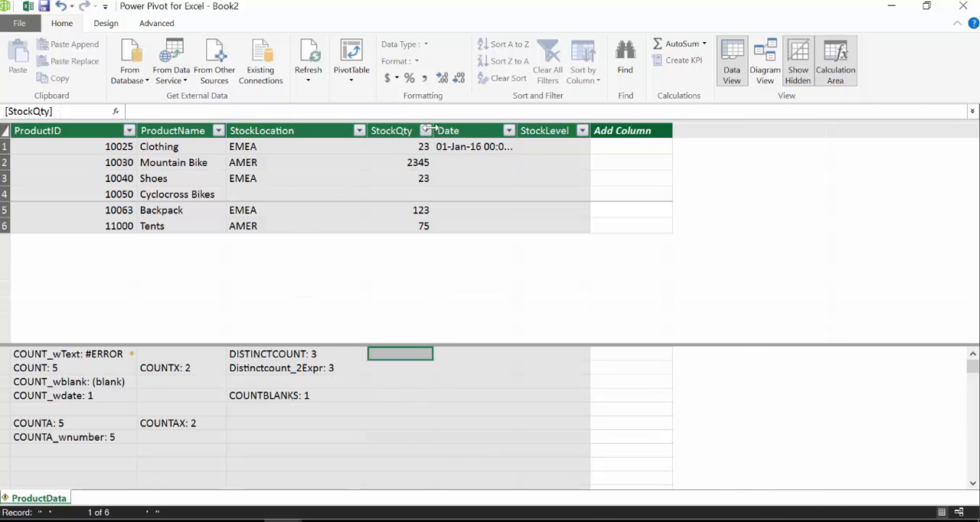
left_click_drag(433, 130, 536, 134)
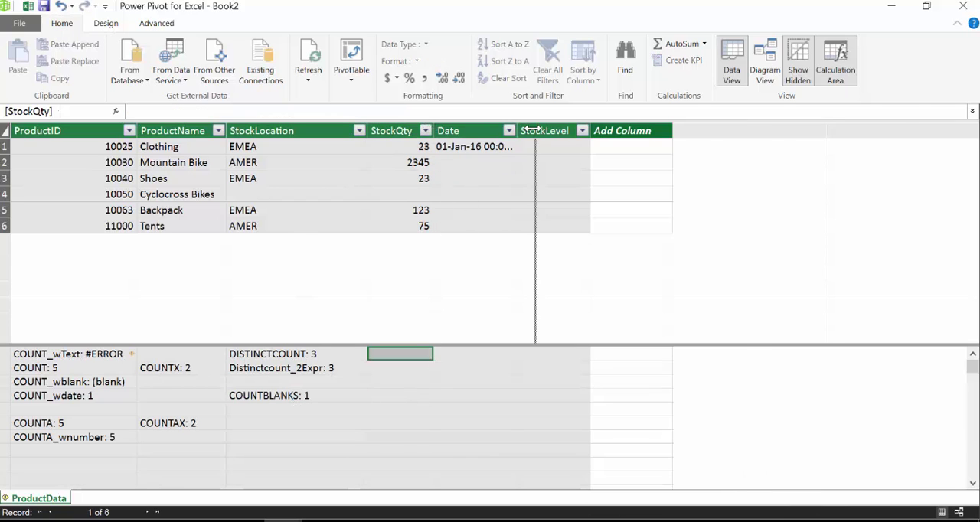
left_click(207, 112)
type("c")
key("BackSpace")
type("COUNTROWS")
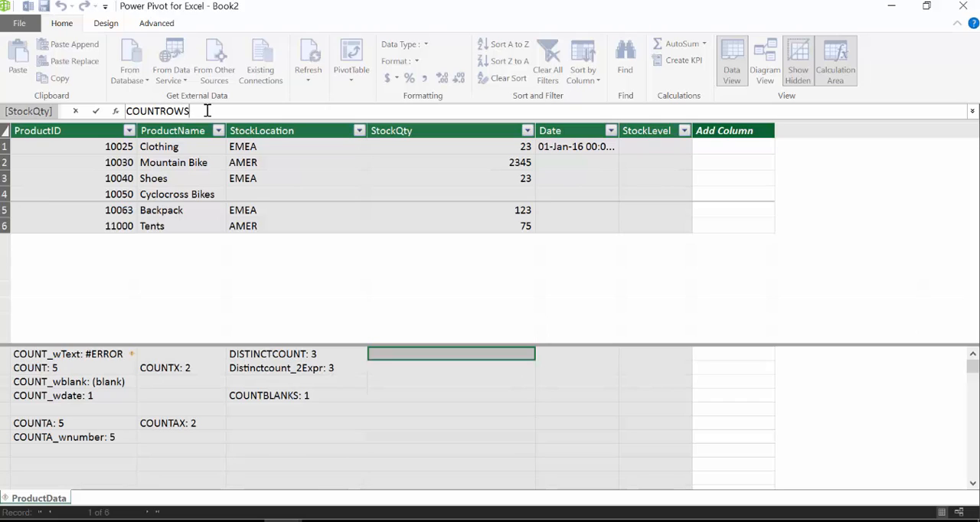
type(":=")
type("coun")
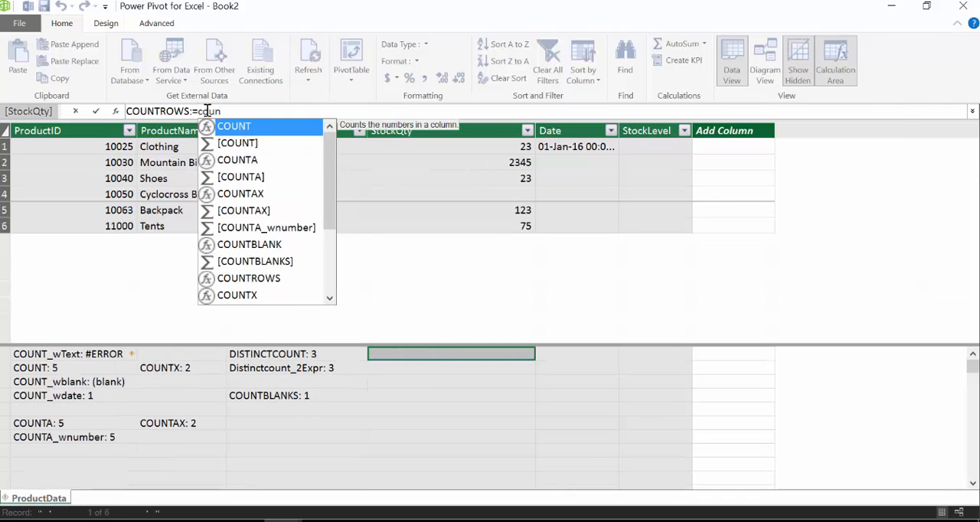
key("Down")
key("Down")
key("Down")
key("Tab")
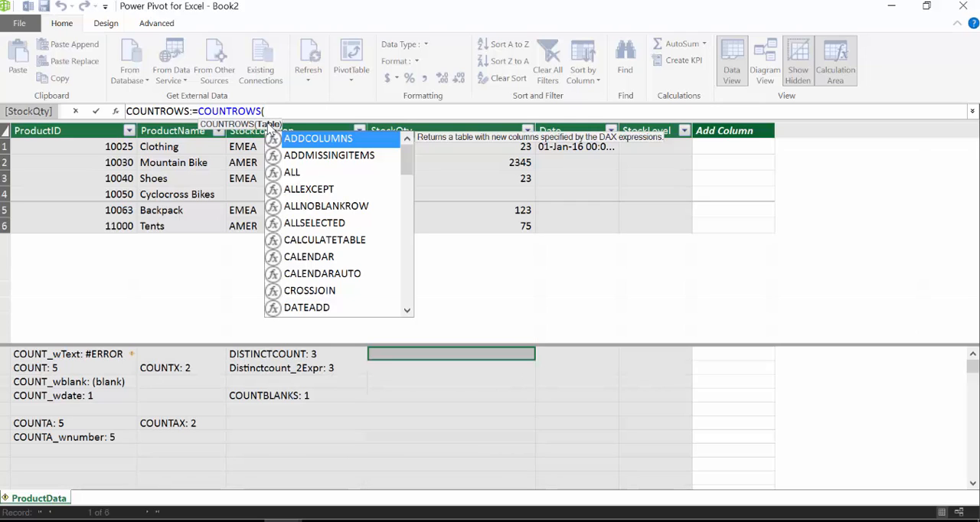
type("pro")
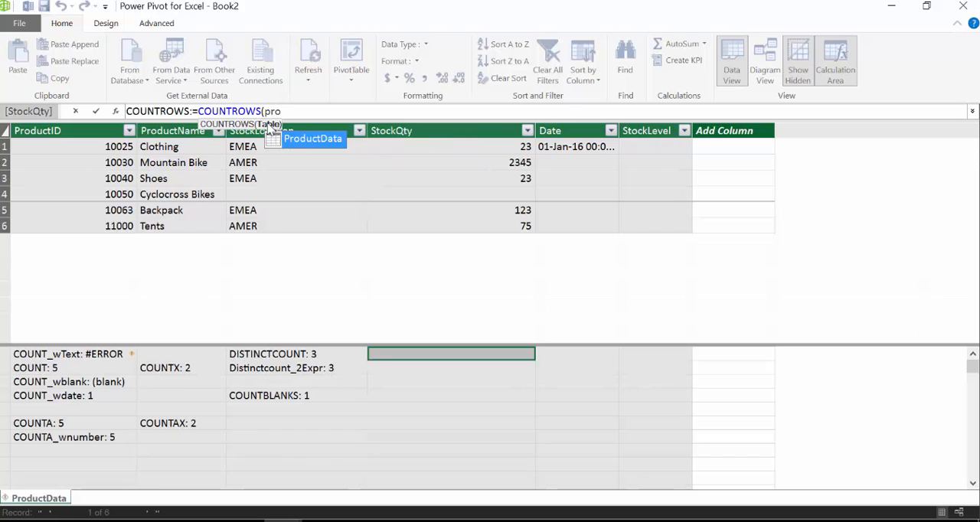
key("Tab")
type(")")
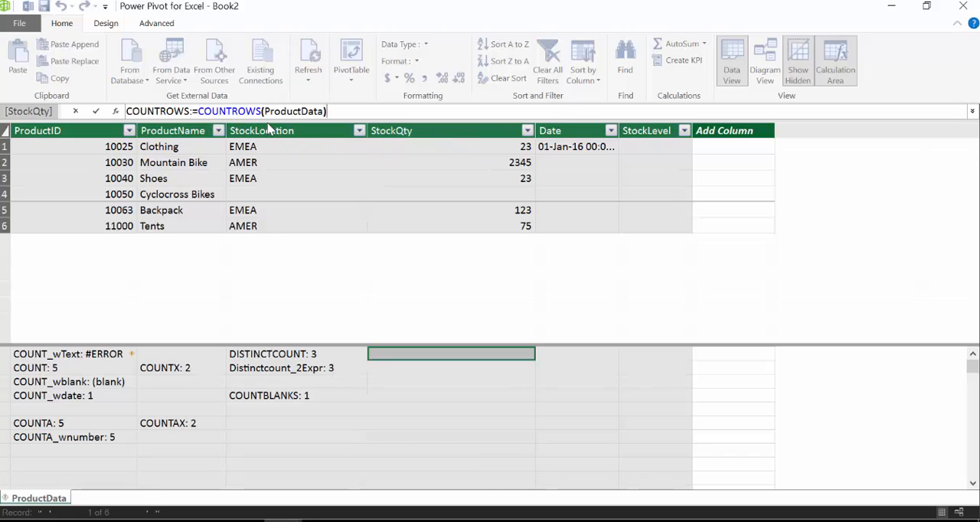
key("Return")
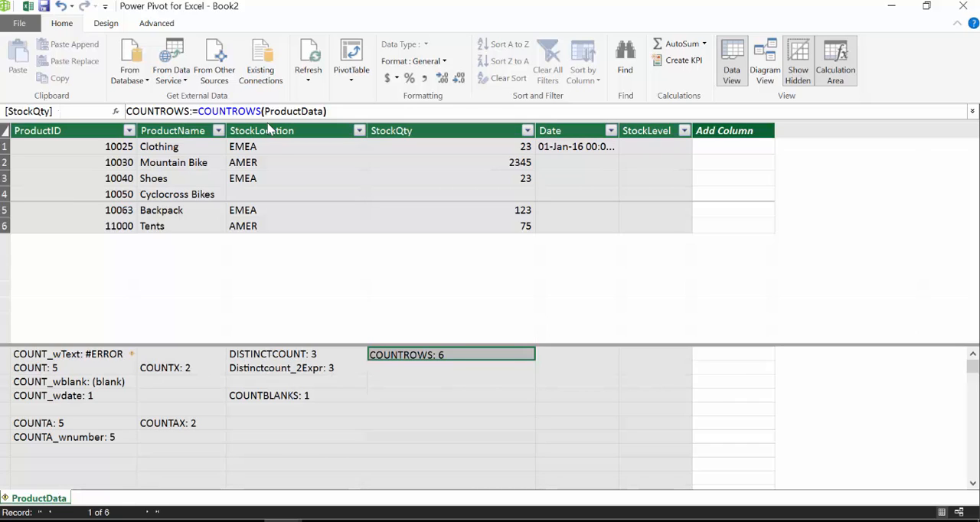
Add COUNTROWS_wcolumn:=COUNTROWS(ProductData[StockQty]) in the next cell, which returns #ERROR.
left_click(425, 370)
left_click(180, 113)
type("COUNT")
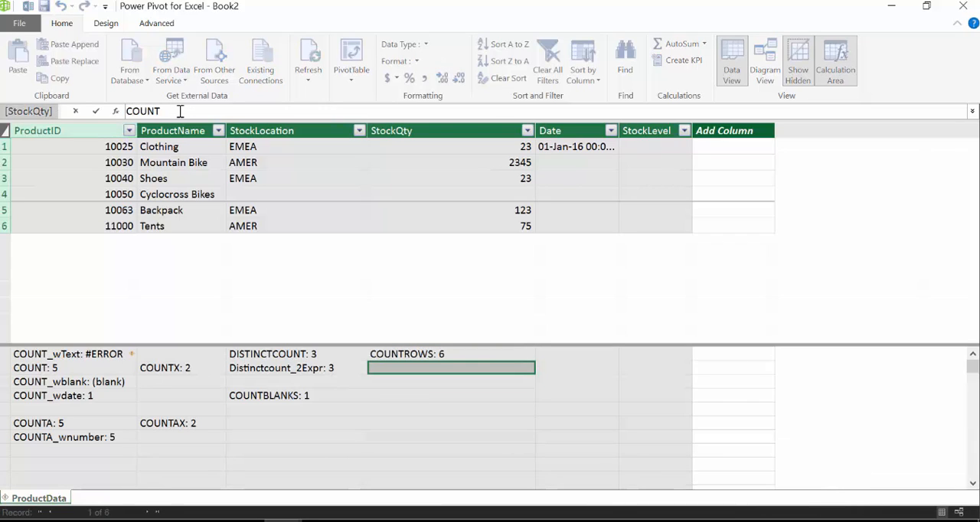
type("ROW")
type("S_W")
key("BackSpace")
type("wcolumn:=coun")
key("Down")
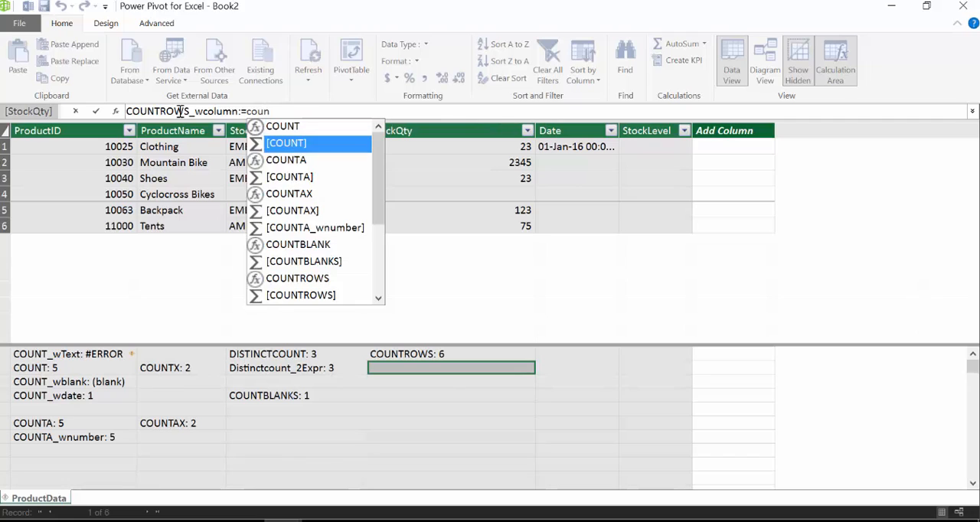
key("Down")
key("Down")
key("Down")
key("Down")
key("Down")
key("Tab")
type("(")
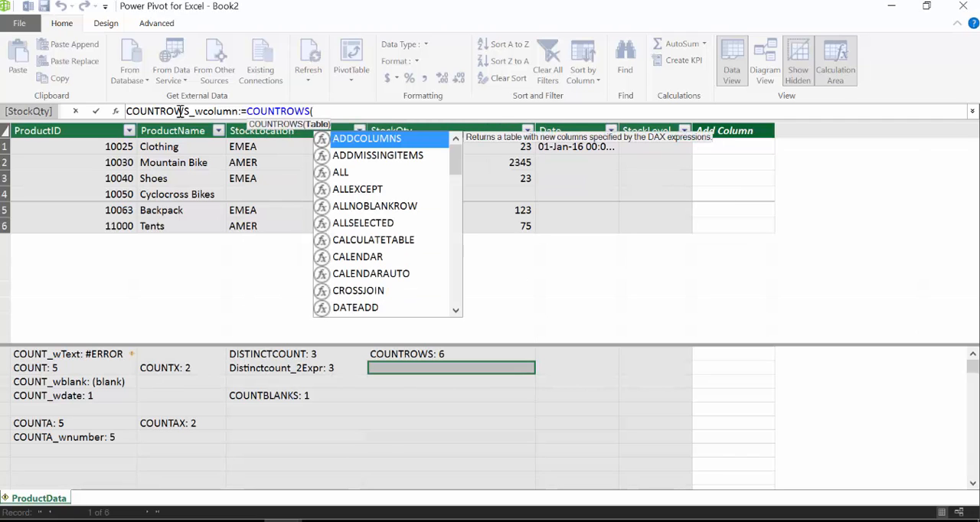
type("productdata")
key("Tab")
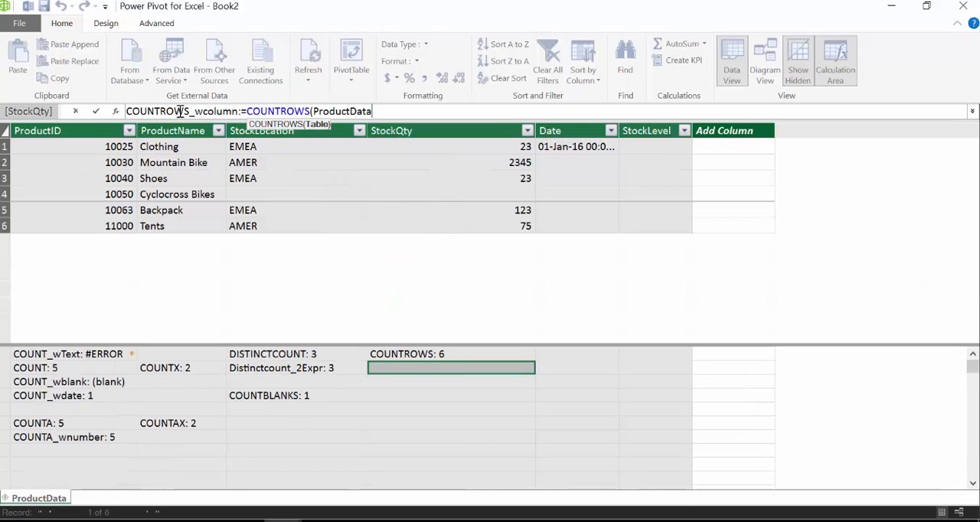
type("[")
type("Stock")
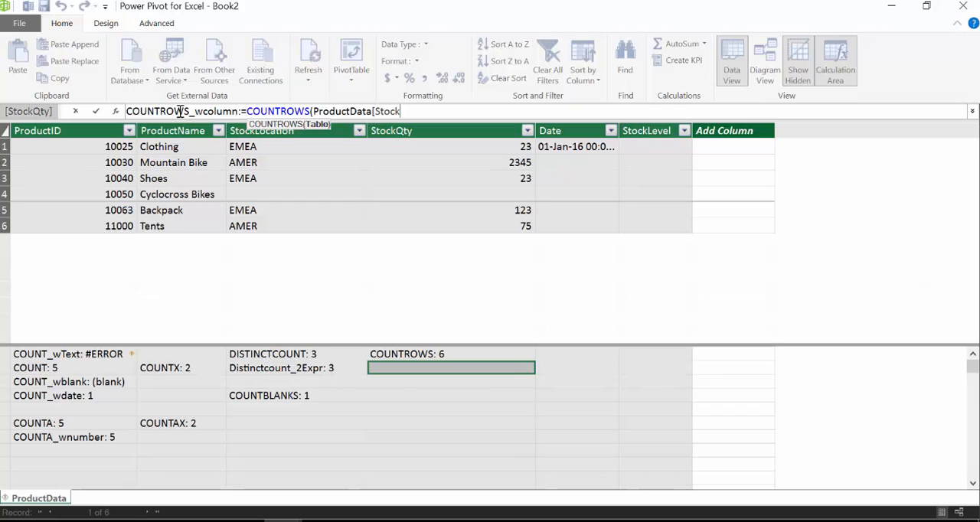
type("Qty")
type("])")
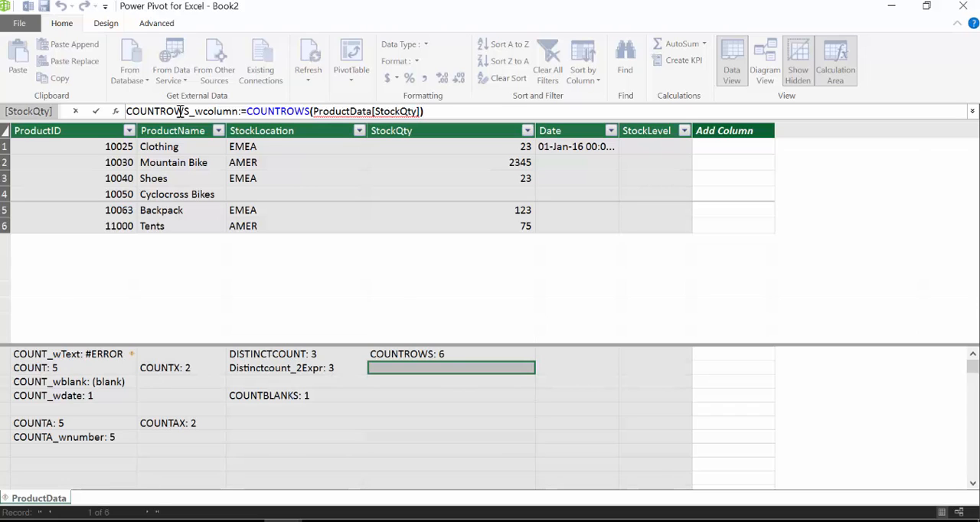
key("Return")
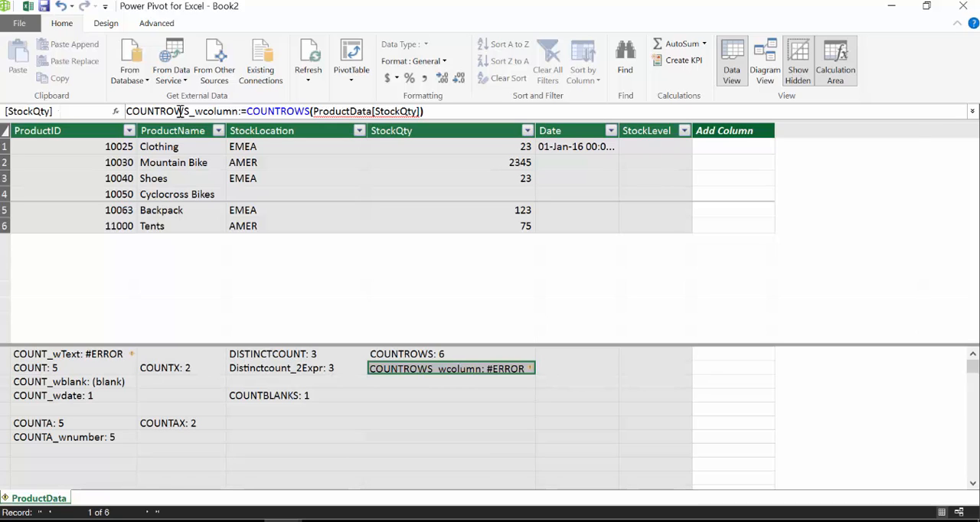
Begin COUNTROWS_wExpresion:=COUNTROWS(FILTER(ProductData in the next empty cell, fixing name typos.
left_click(406, 382)
left_click(164, 113)
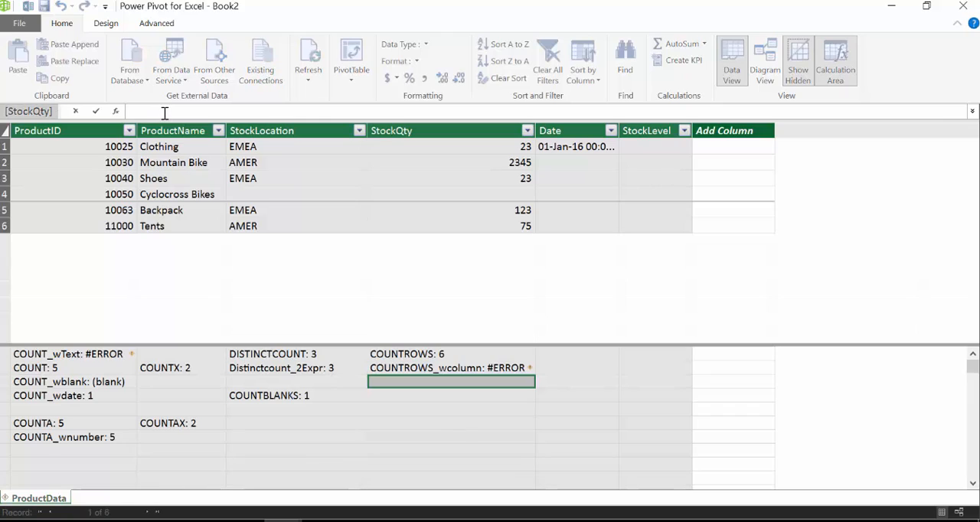
type("CO")
type("UNTR")
type("OWS")
type("_w")
key("BackSpace")
type("W")
key("BackSpace")
type("wex")
key("BackSpace")
key("BackSpace")
type("Ecp")
key("BackSpace")
key("BackSpace")
type("xpresion:=co")
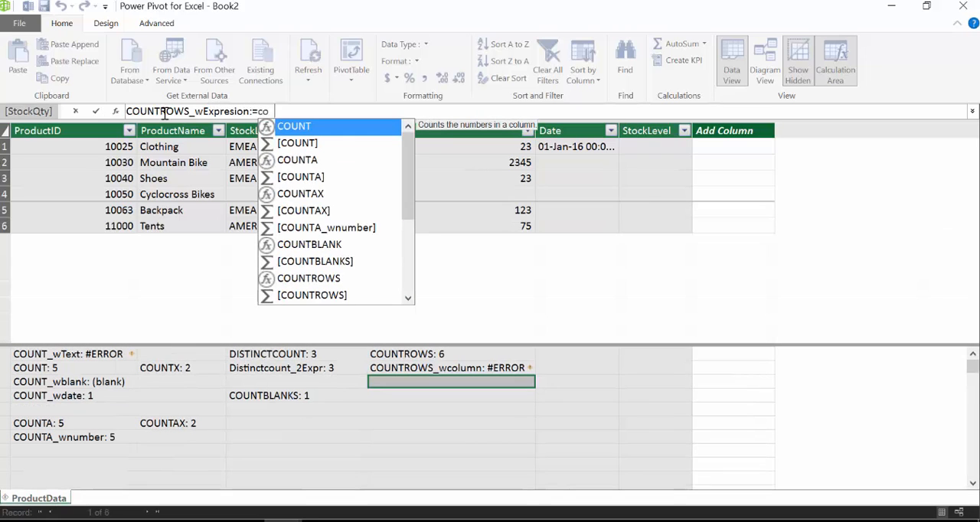
type("unr")
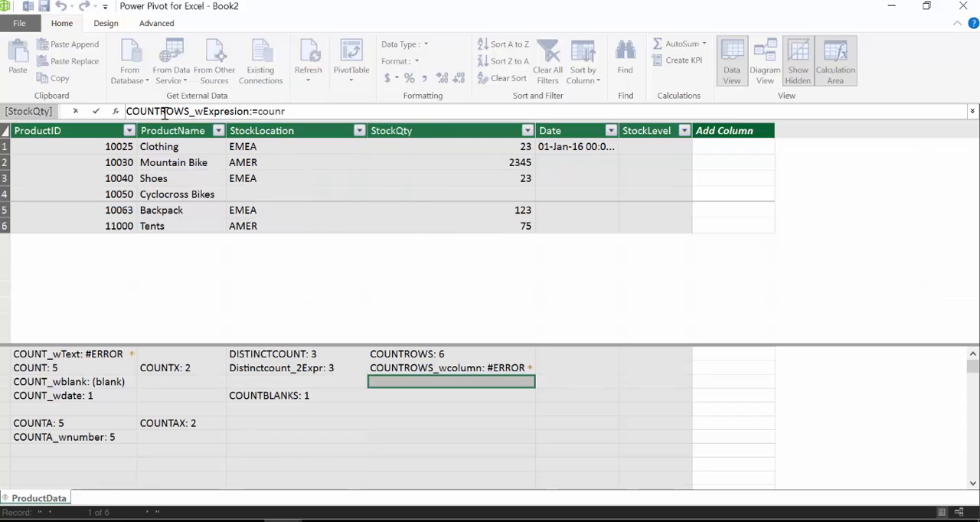
key("BackSpace")
type("tr")
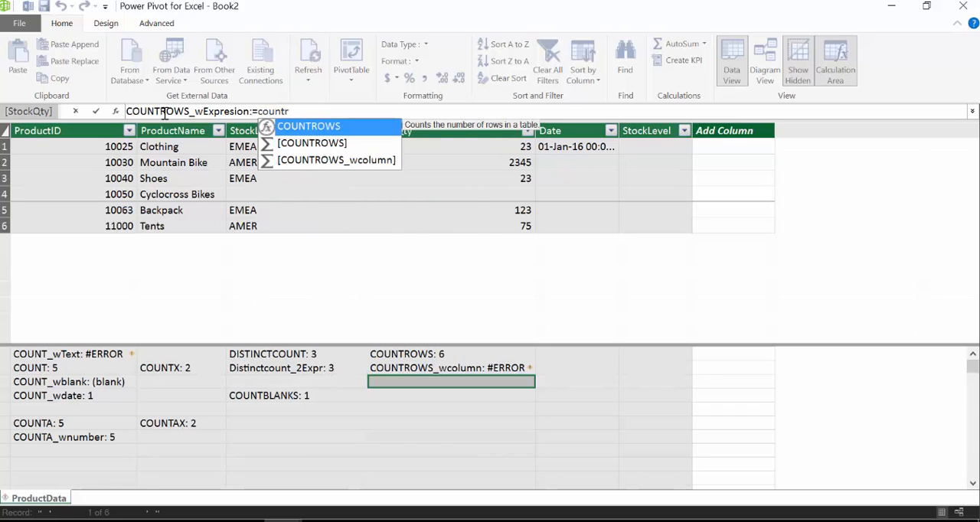
key("Tab")
type("(fi")
key("Tab")
type("(pro")
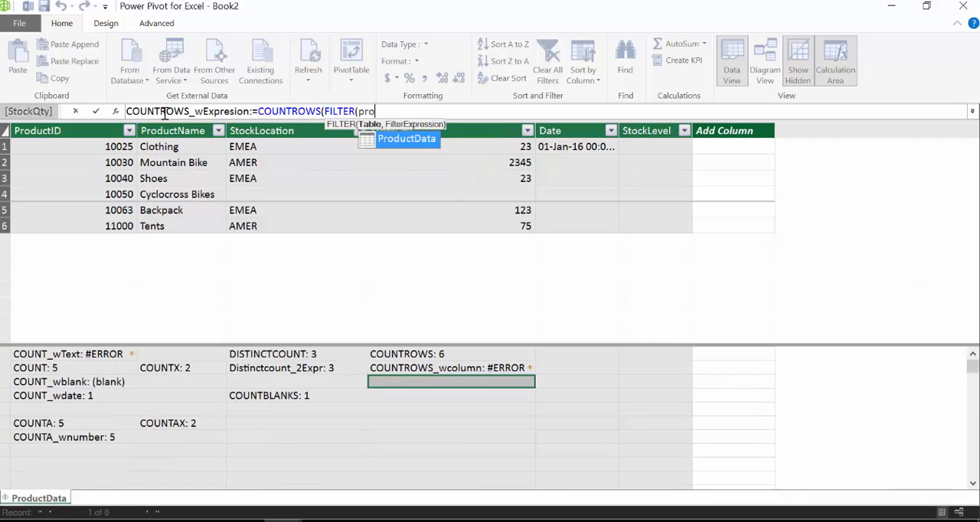
key("Tab")
type(",")
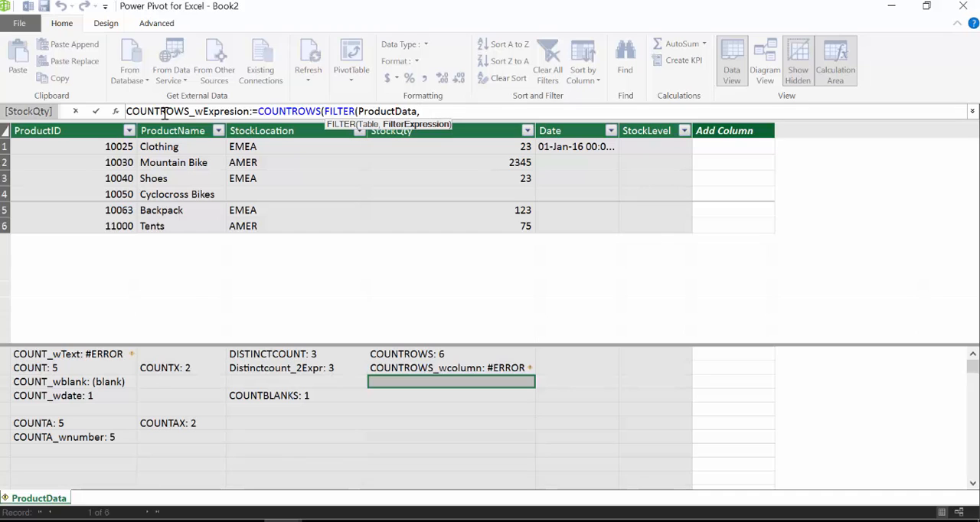
type("pro")
Complete the filter with ProductData[StockLocation]="EMEA" and commit the measure, returning 3.
key("Down")
key("Down")
key("Down")
key("Down")
key("Down")
key("Down")
key("Down")
key("Down")
key("Down")
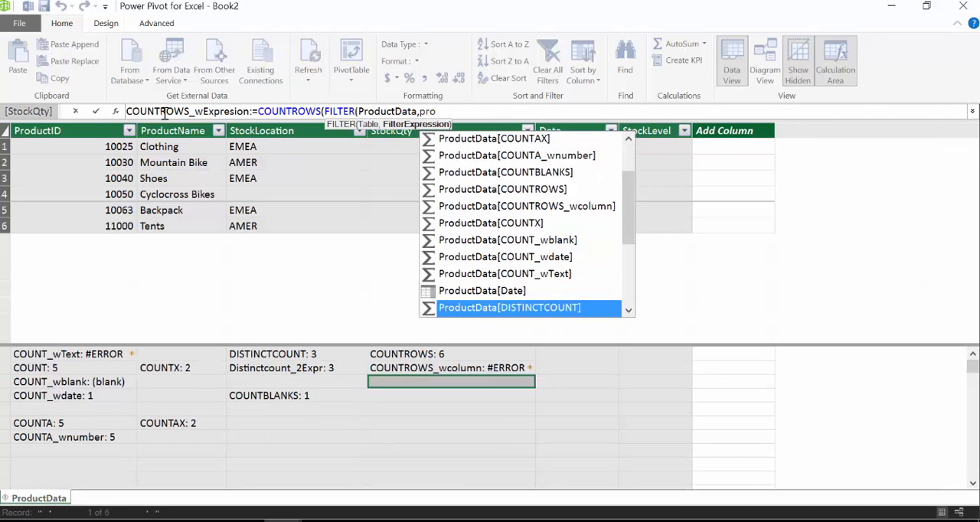
key("Down")
key("Down")
key("Down")
key("Down")
key("Down")
key("Up")
key("Up")
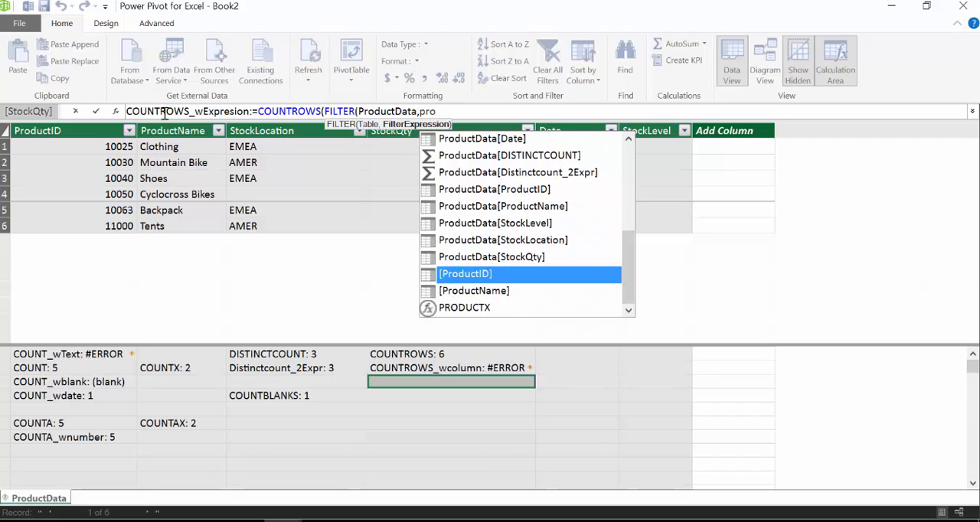
key("Up")
key("Up")
key("Tab")
type("=\"EMEA\")")
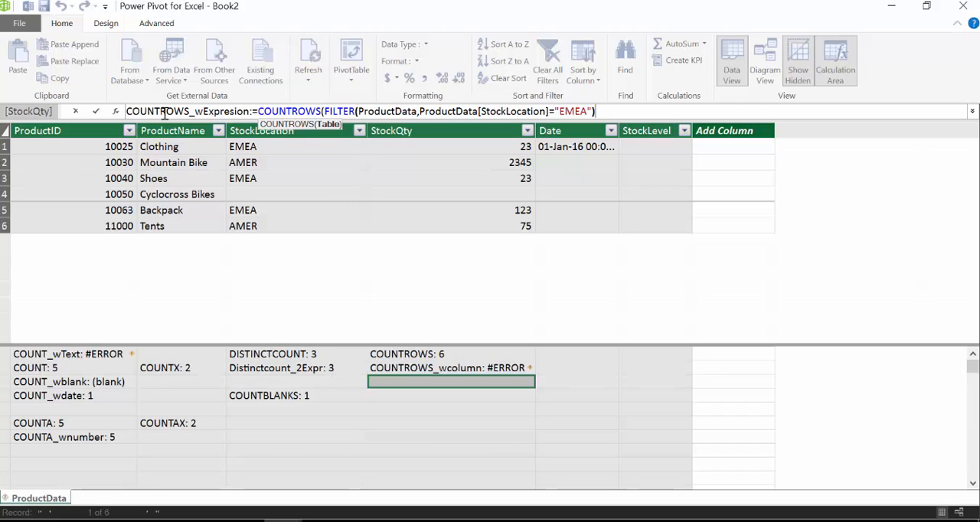
type(")")
key("Return")
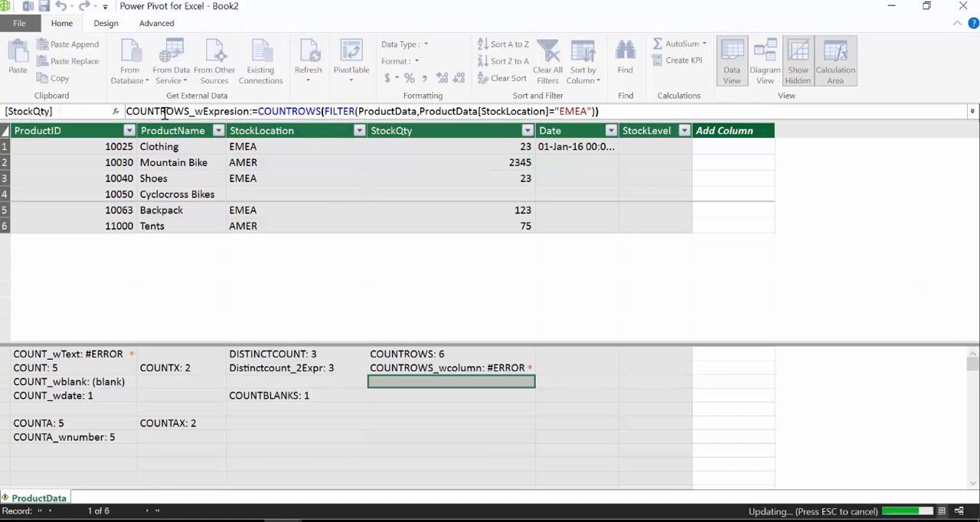